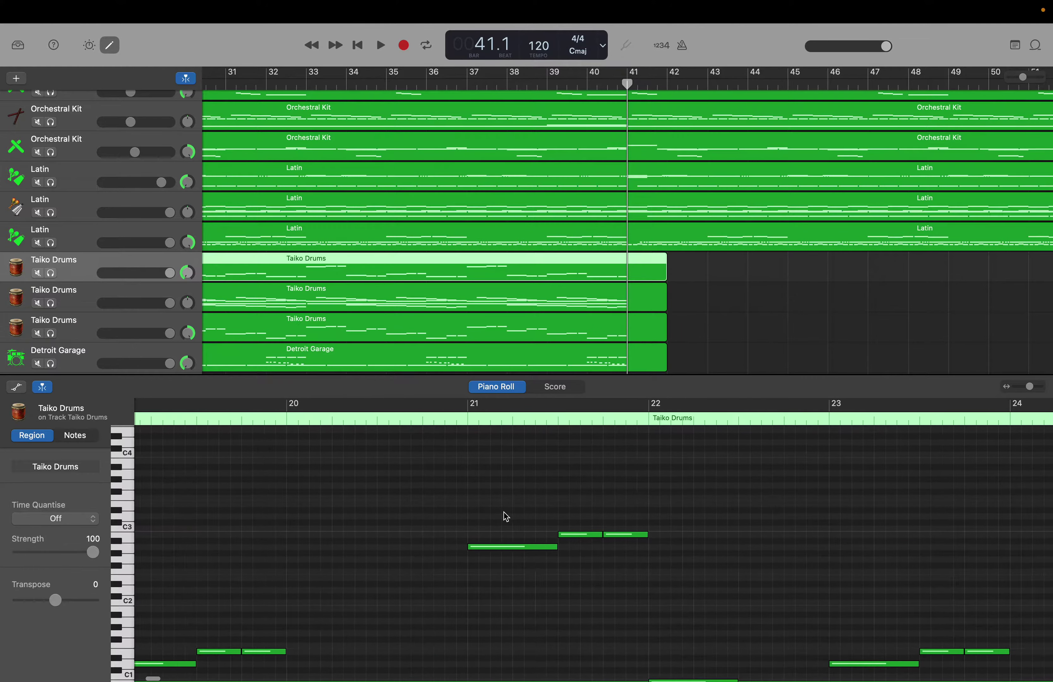
# Step: Copy all notes from bar 9 to bar 41 on the first Taiko Drums track and paste them repeatedly up to bar 1641, undoing the excess paste
pyautogui.hscroll(-8, 503, 511)
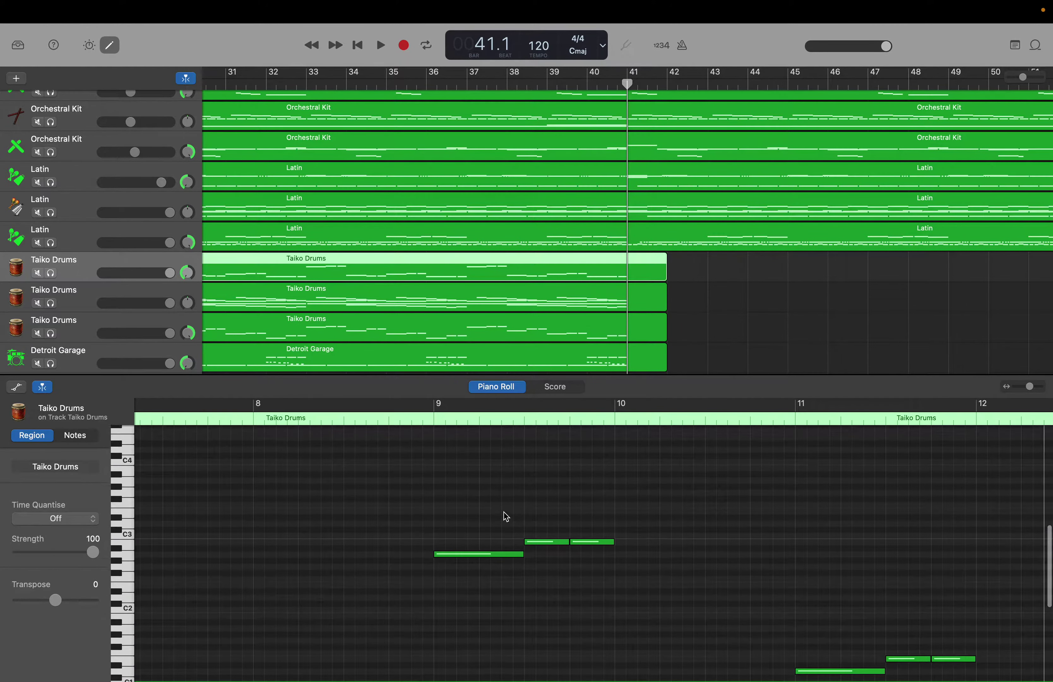
pyautogui.scroll(10, 505, 513)
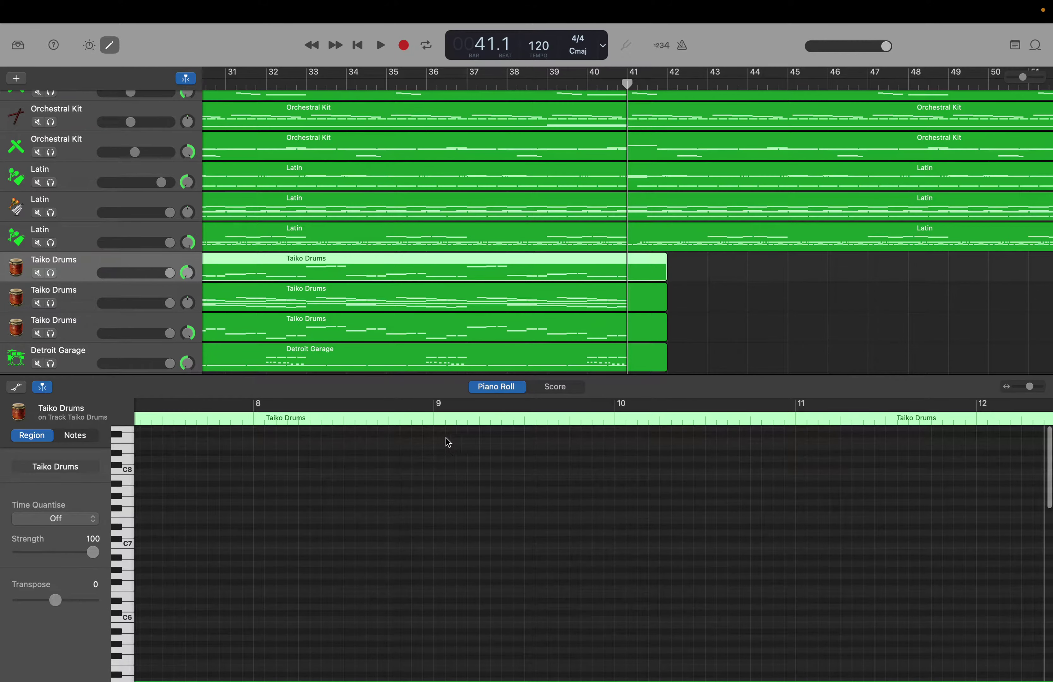
pyautogui.moveTo(441, 433); pyautogui.dragTo(634, 676)
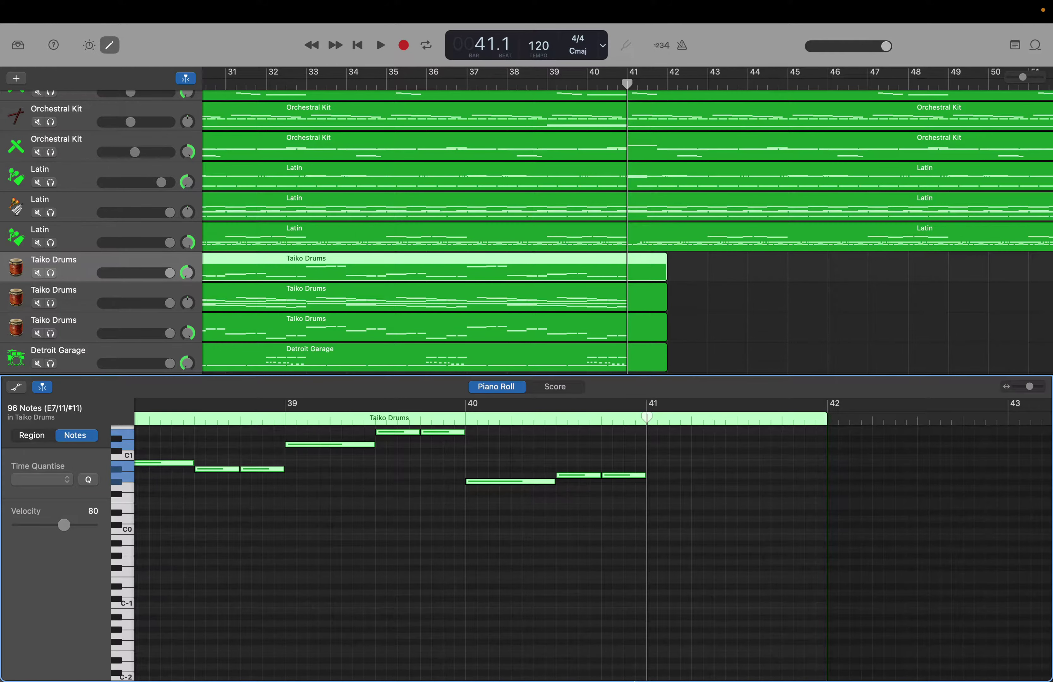
pyautogui.press('super+r')
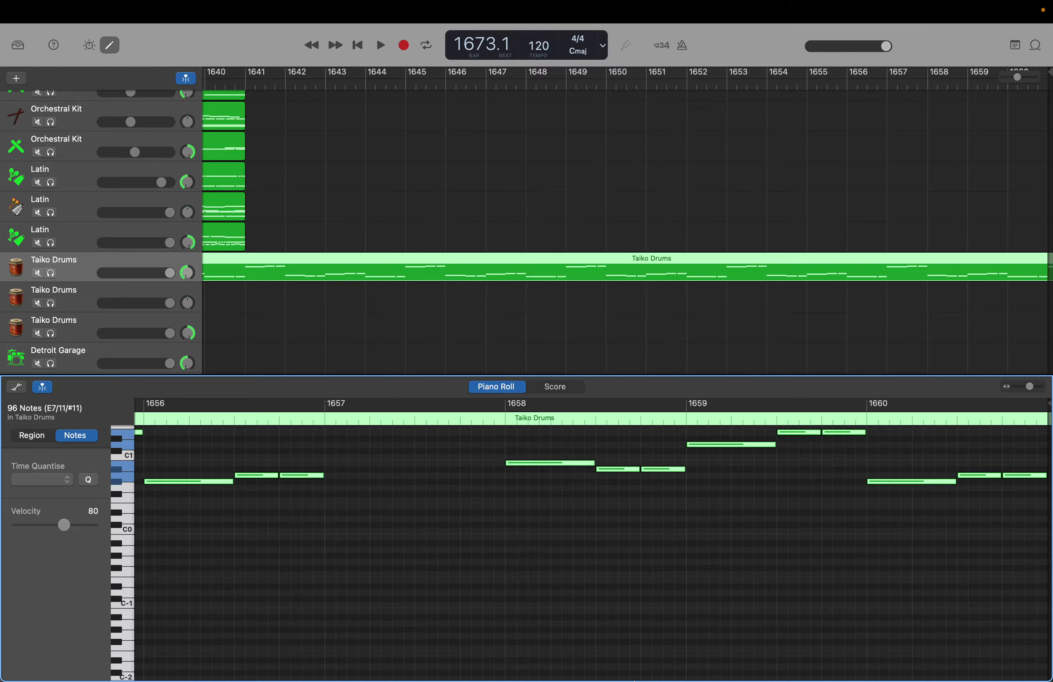
pyautogui.press('super+z')
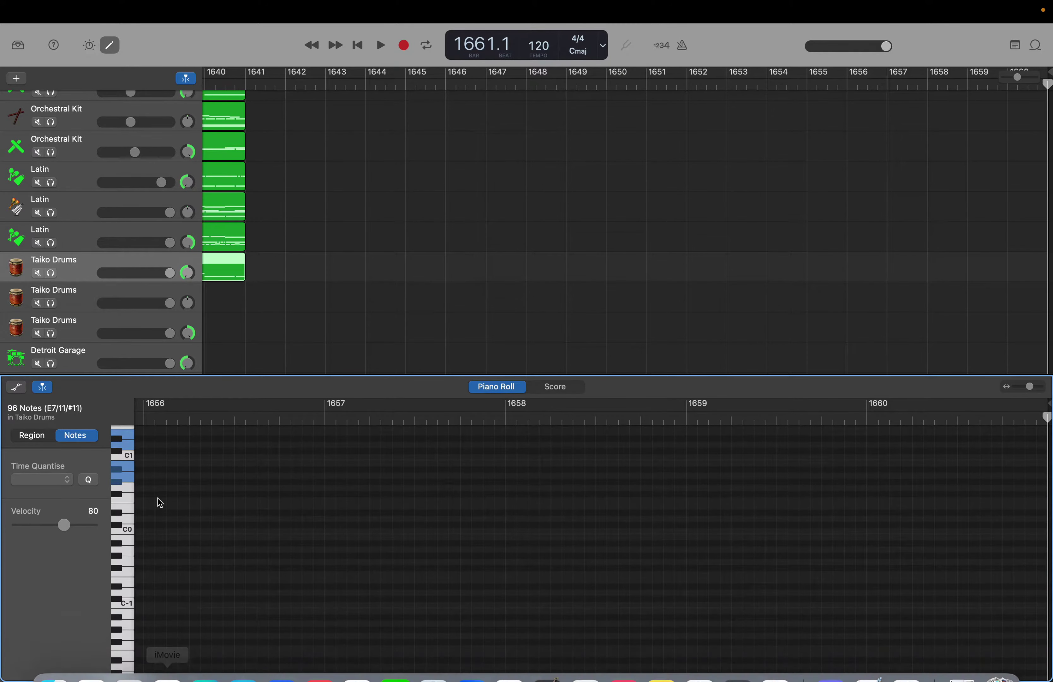
# Step: Select and copy all notes from bar 9 to bar 41 in the second Taiko Drums track's region
pyautogui.click(80, 307)
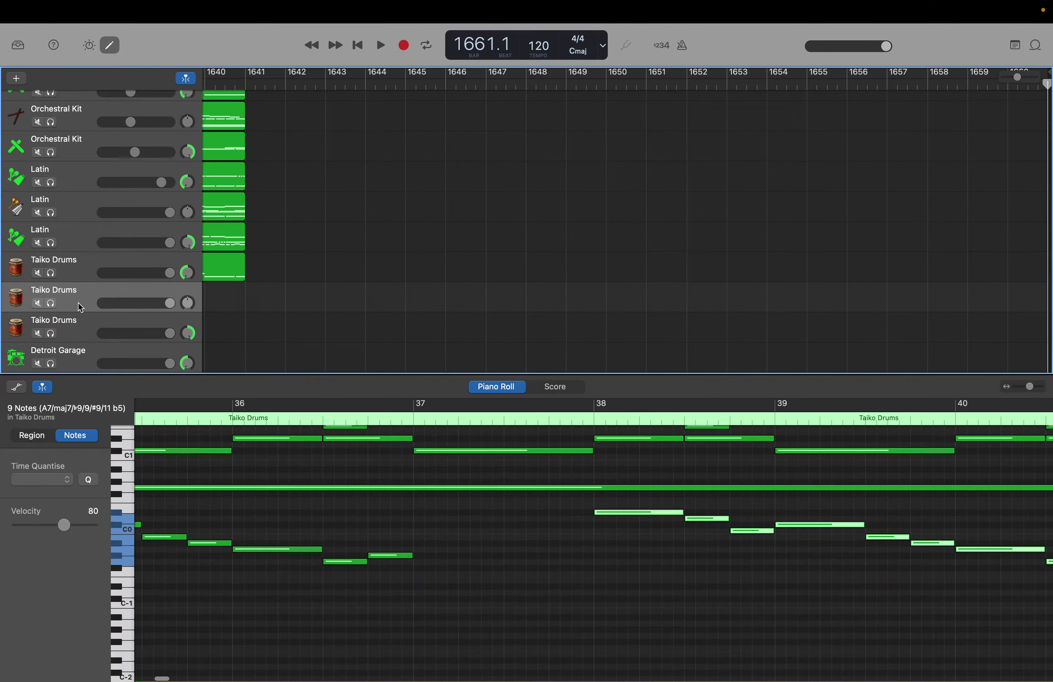
pyautogui.click(265, 511)
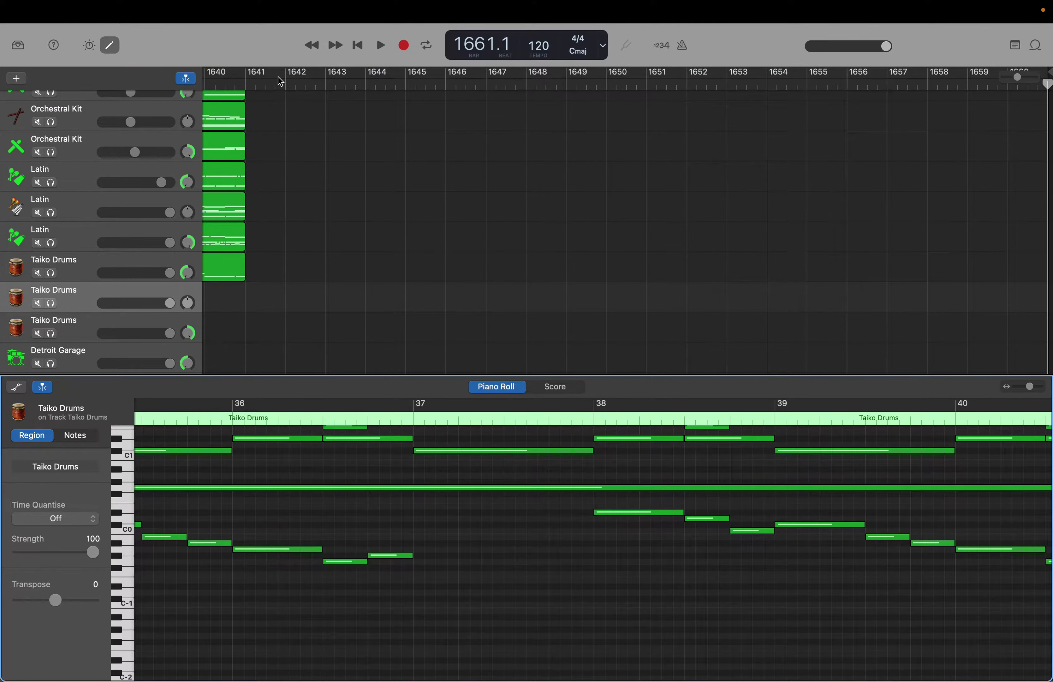
pyautogui.hscroll(-5, 303, 325)
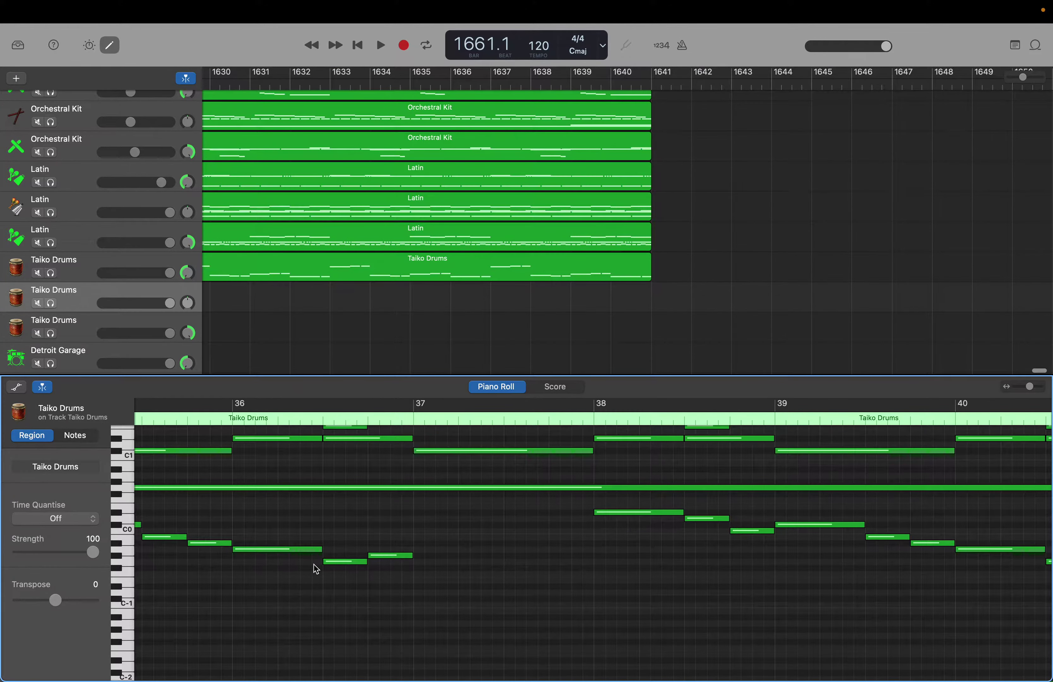
pyautogui.hscroll(-20, 317, 568)
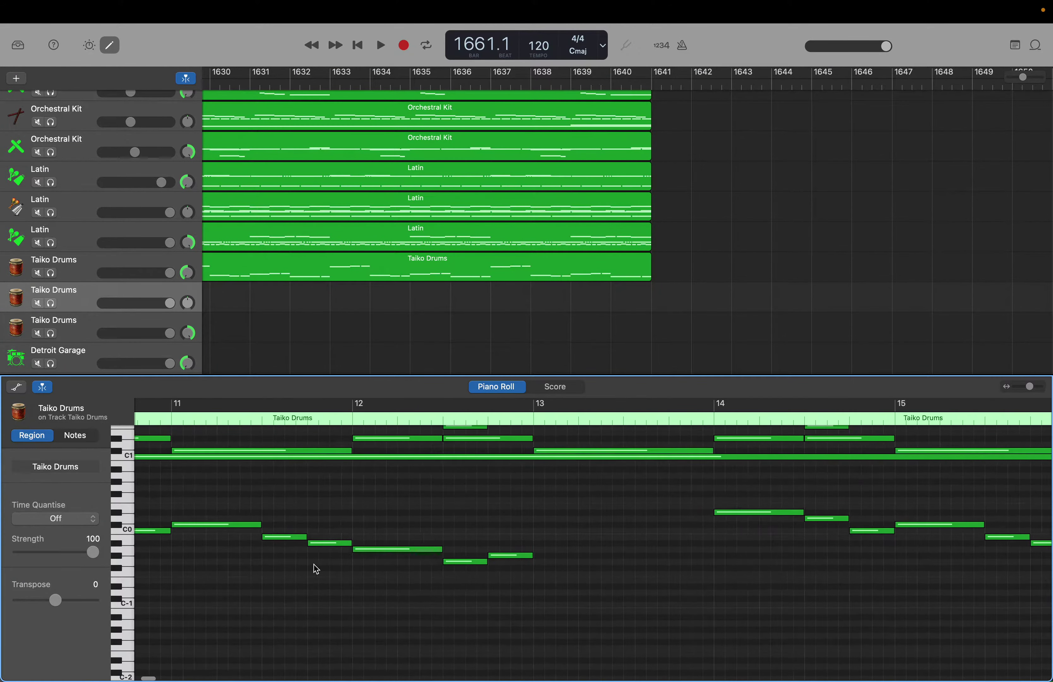
pyautogui.hscroll(-8, 316, 569)
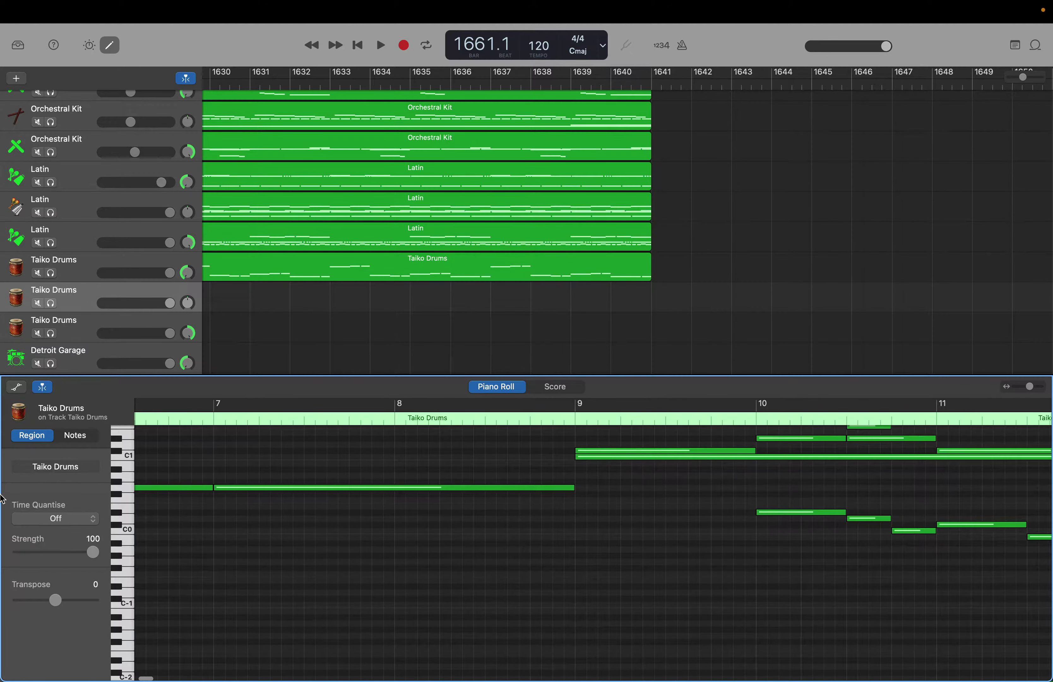
pyautogui.hscroll(3, 875, 565)
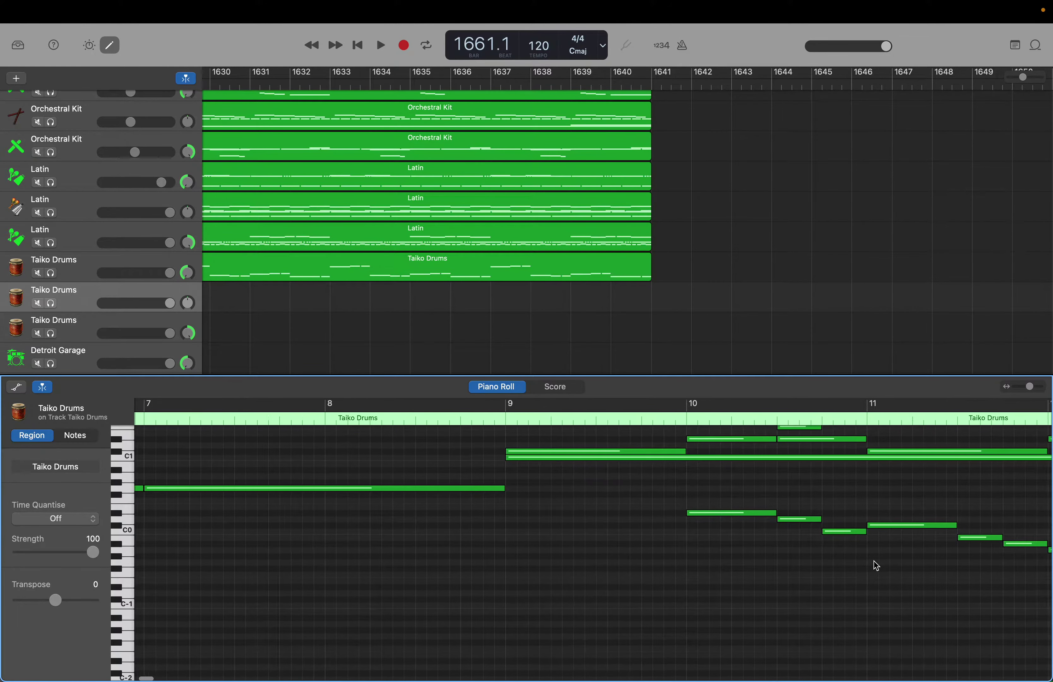
pyautogui.scroll(15, 592, 544)
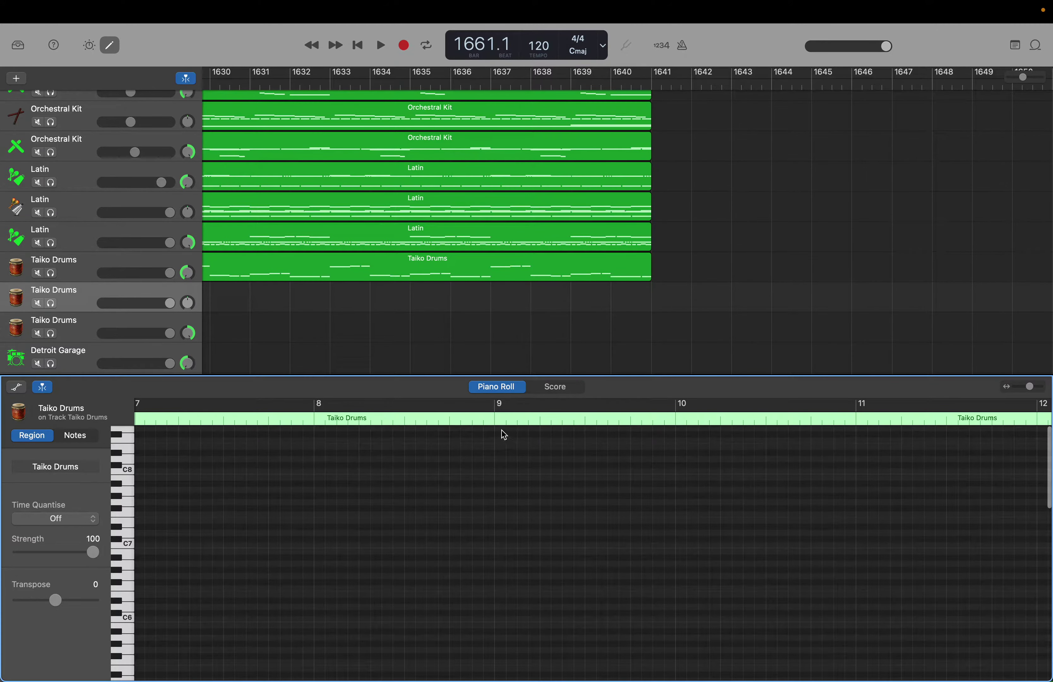
pyautogui.moveTo(501, 433); pyautogui.dragTo(906, 679)
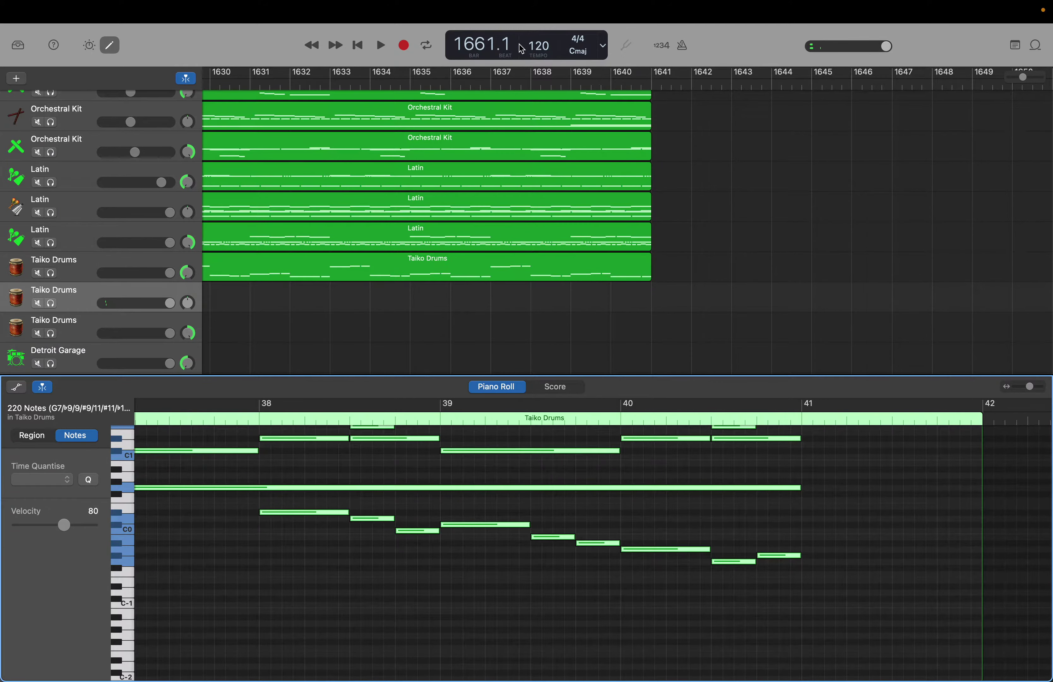
# Step: Paste the copied notes back to back from bar 41 to bar 1641 on the second Taiko Drums track, undoing the paste that overshoots
pyautogui.doubleClick(493, 47)
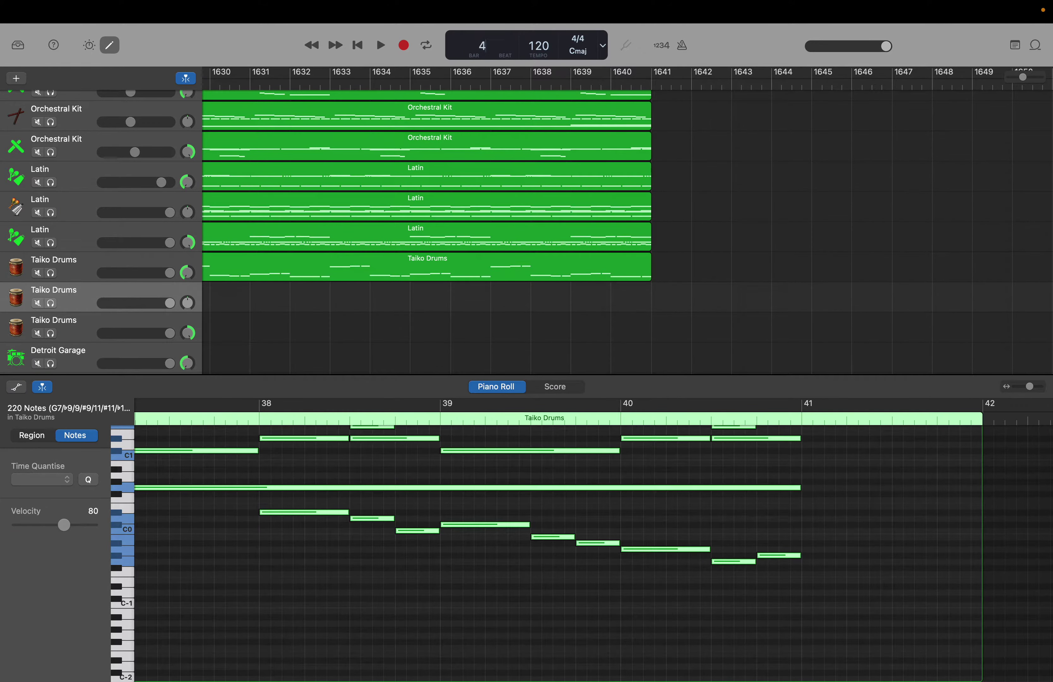
pyautogui.write('41')
pyautogui.press('Return')
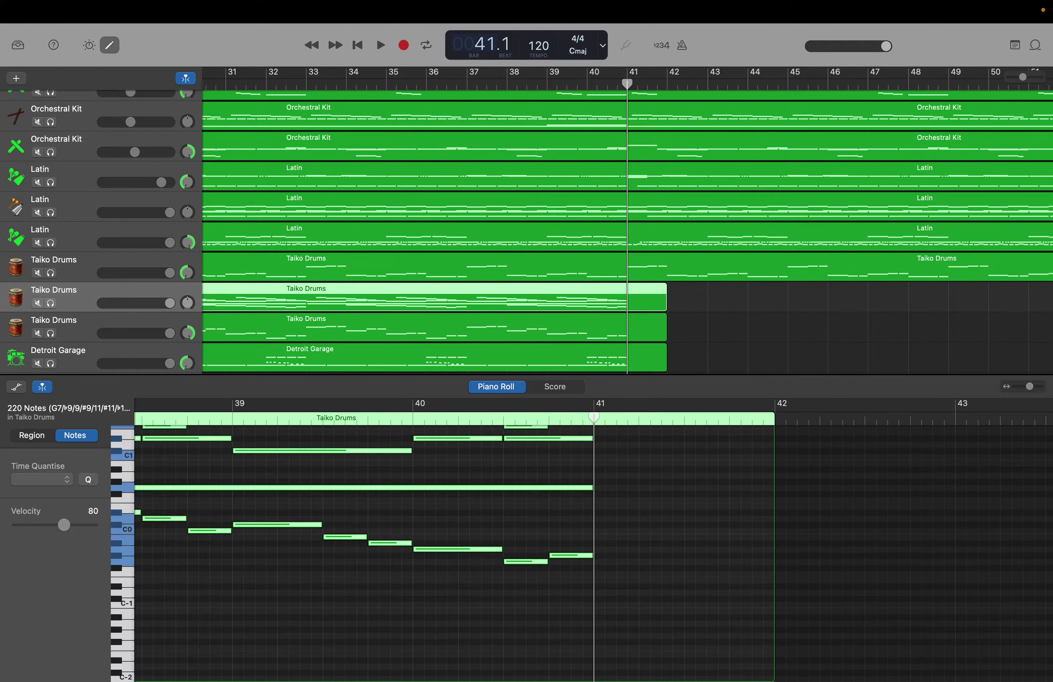
pyautogui.hotkey('shift', '.')
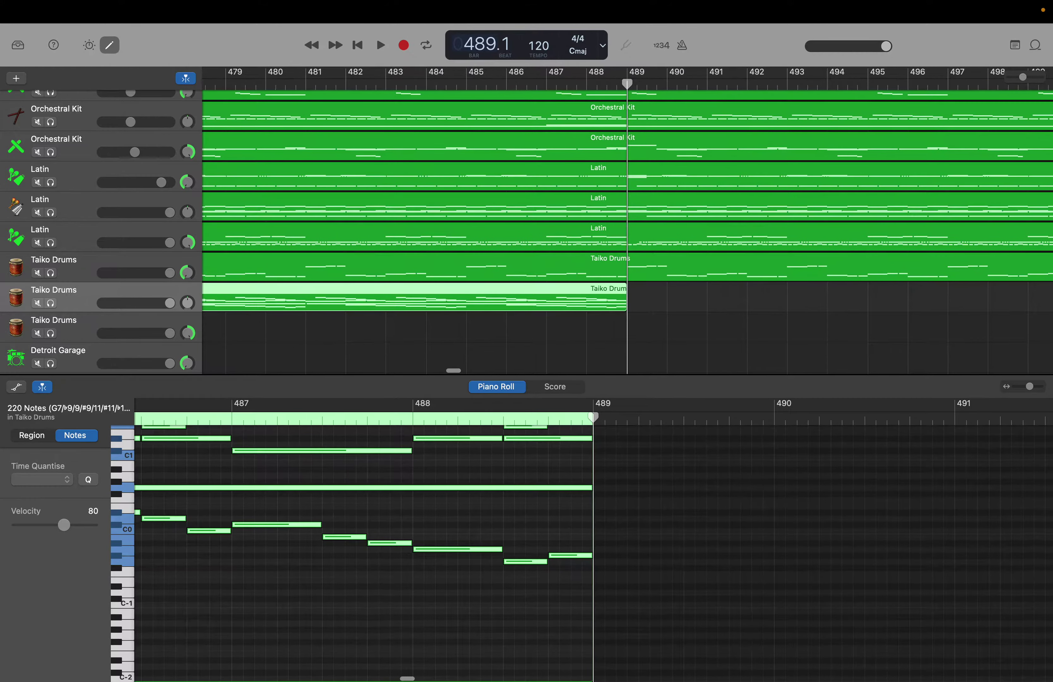
pyautogui.hotkey('shift', '.')
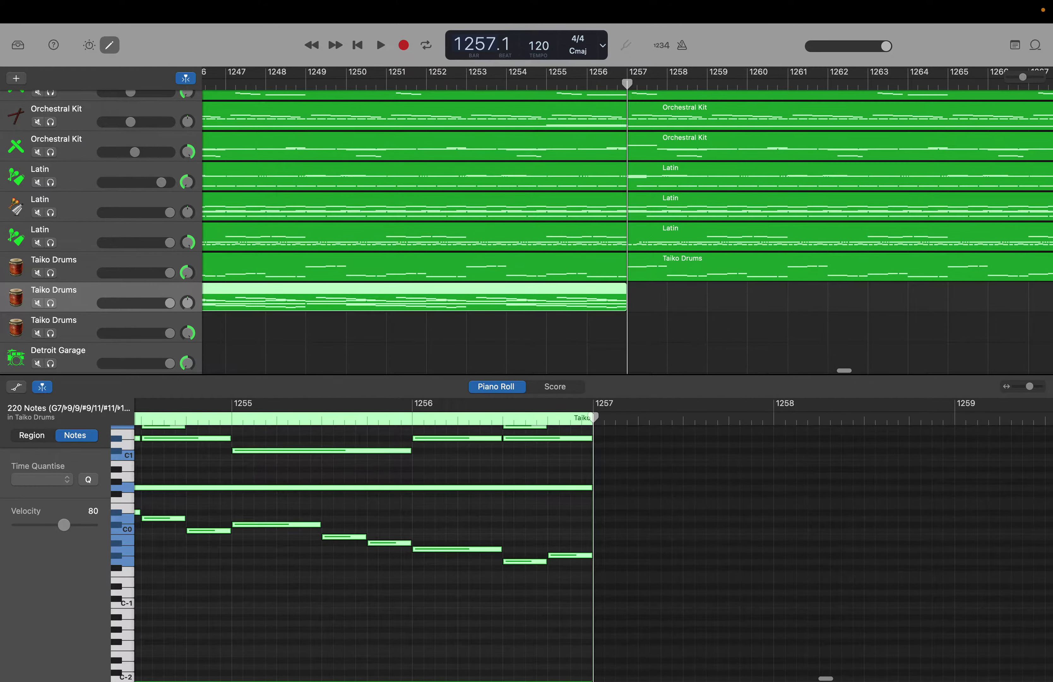
pyautogui.hotkey('shift', '.')
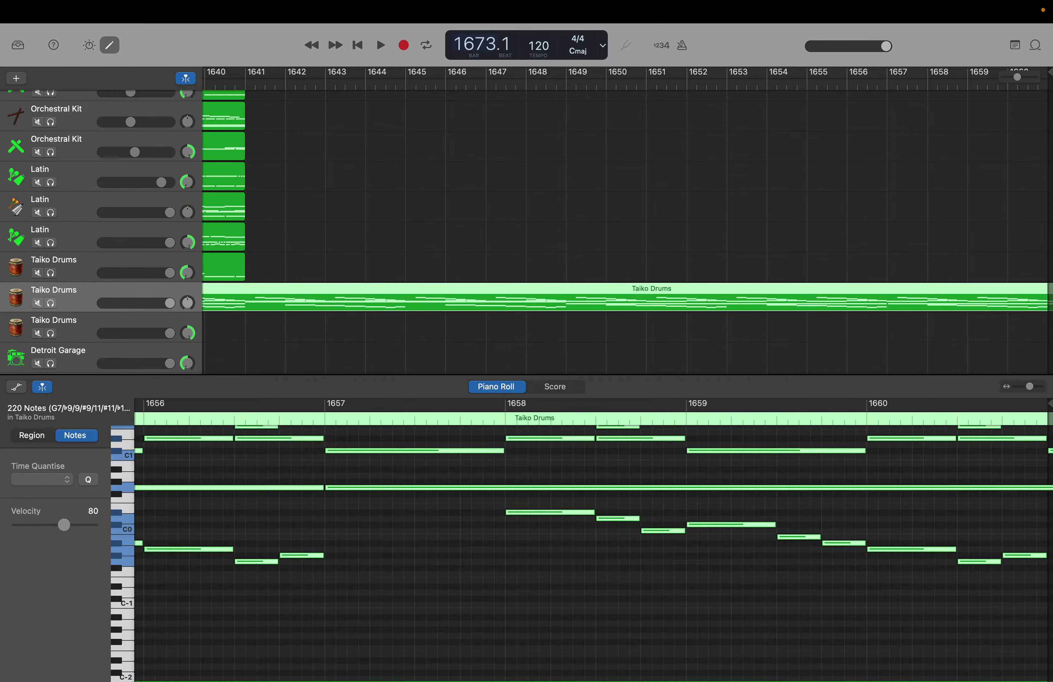
pyautogui.press('super+z')
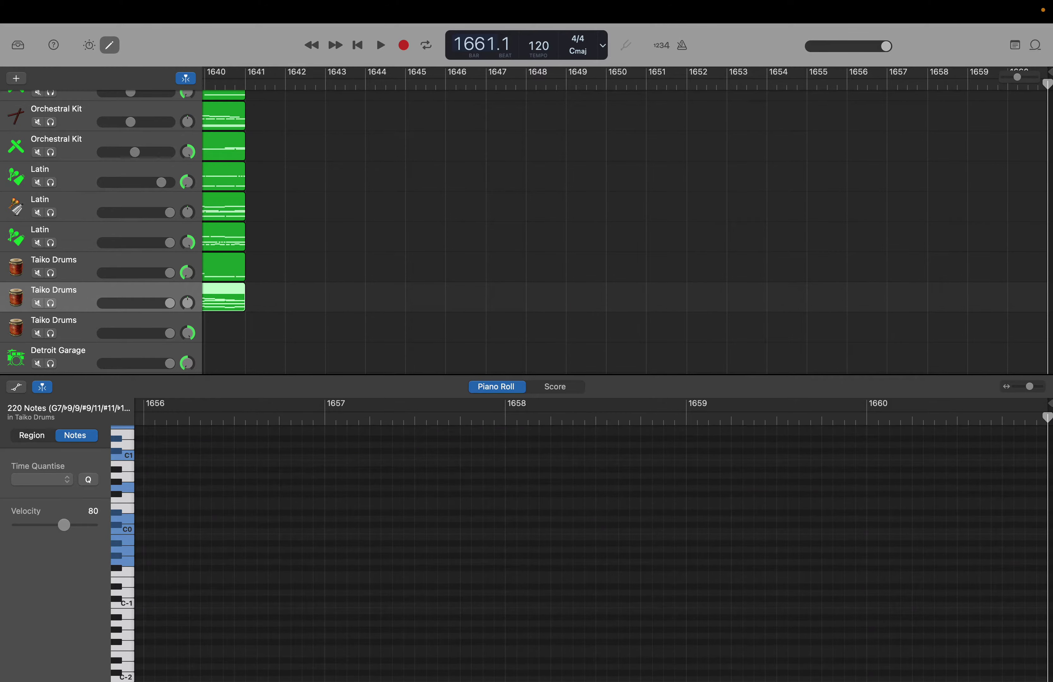
# Step: Select and copy all notes from bar 9 to bar 41 in the third Taiko Drums track's region
pyautogui.click(68, 333)
pyautogui.hscroll(10, 438, 572)
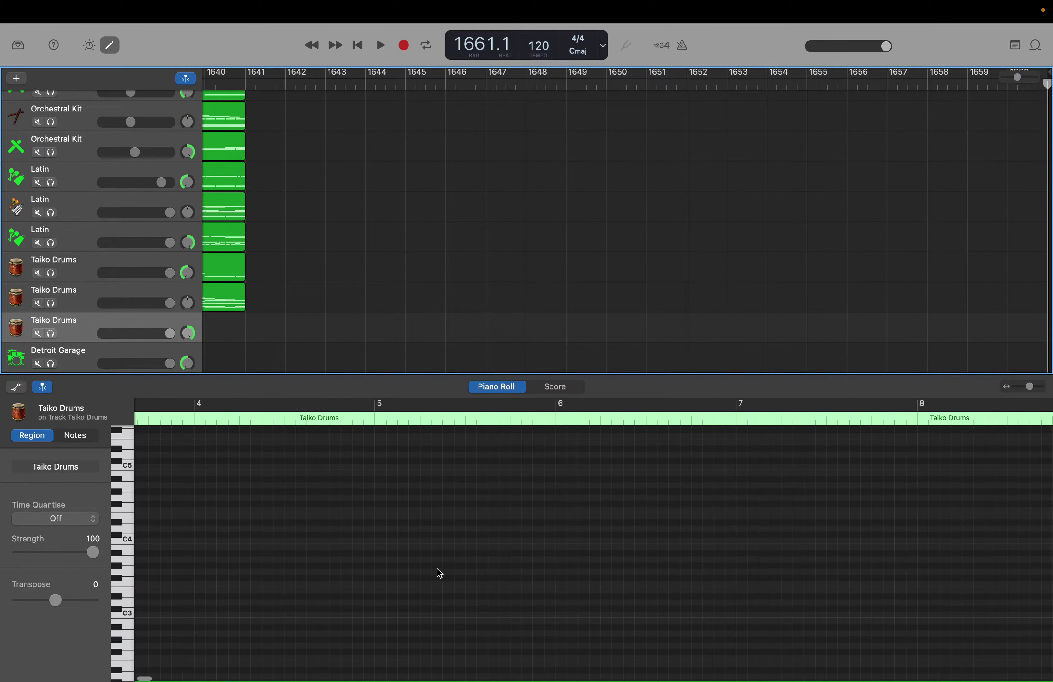
pyautogui.hscroll(1, 440, 571)
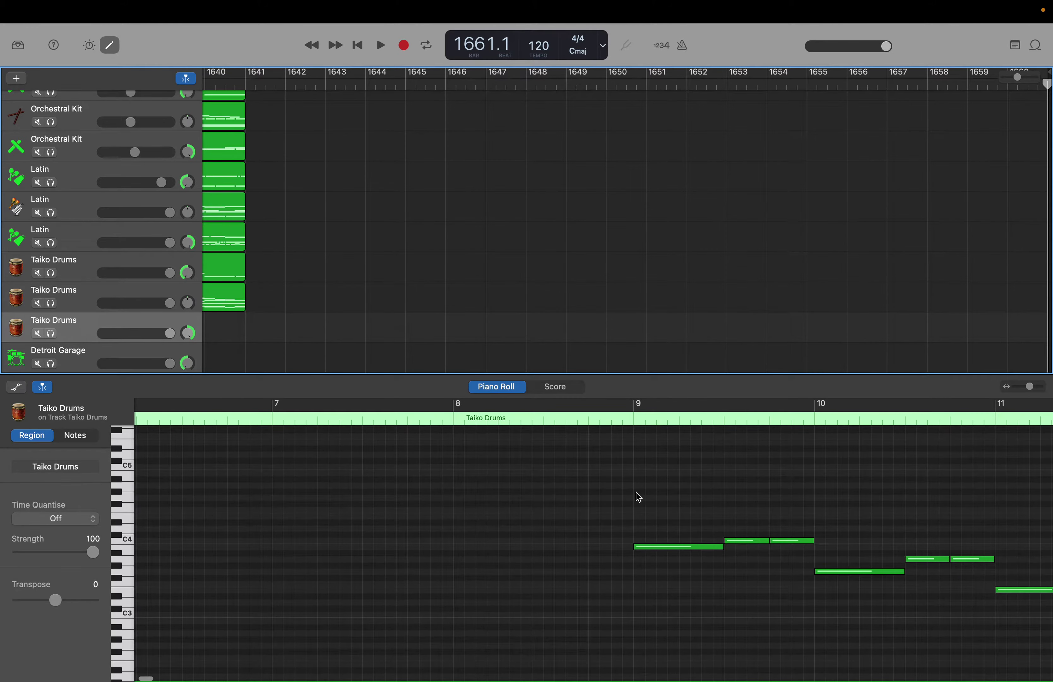
pyautogui.scroll(10, 648, 497)
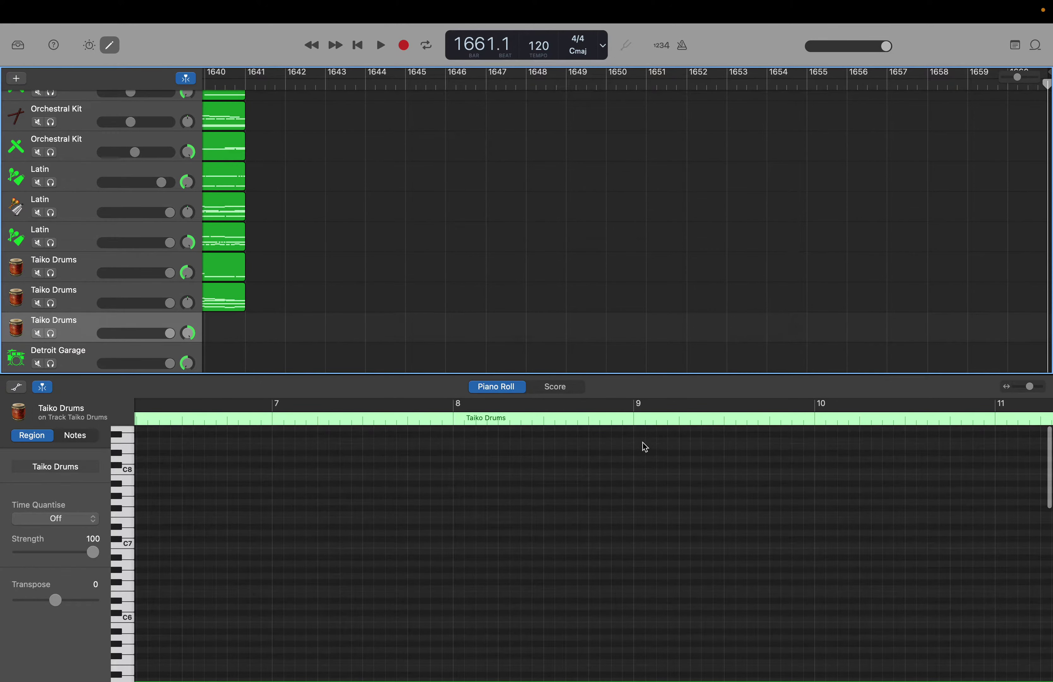
pyautogui.moveTo(641, 437); pyautogui.dragTo(715, 677)
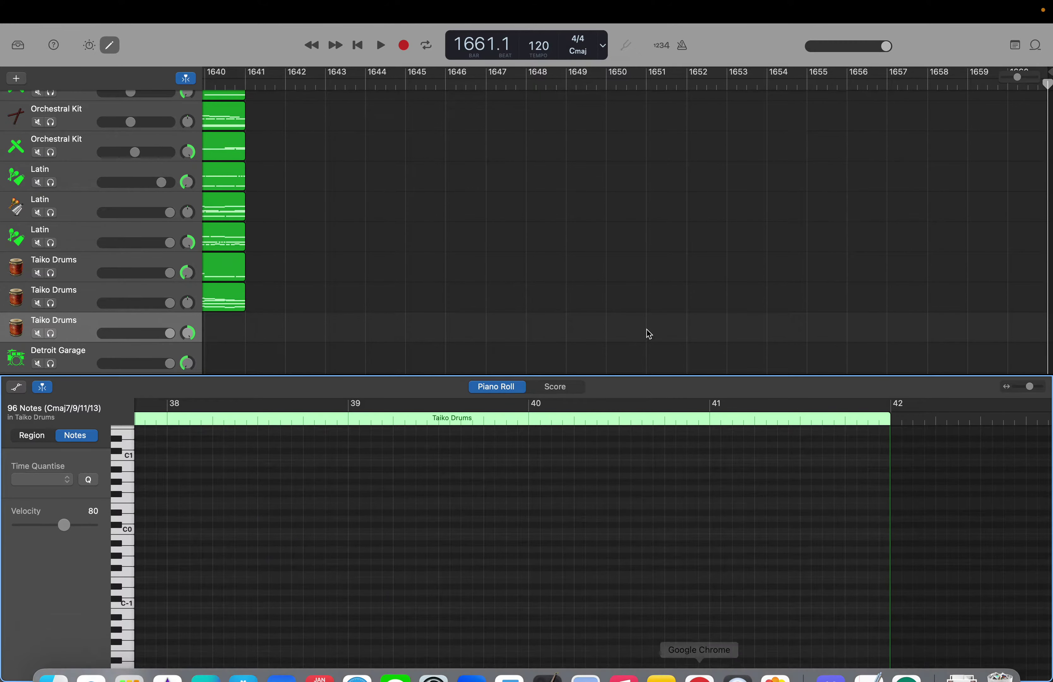
# Step: Set the playhead to bar 41 and paste the copied notes repeatedly on the third Taiko Drums track up to bar 1641
pyautogui.doubleClick(471, 49)
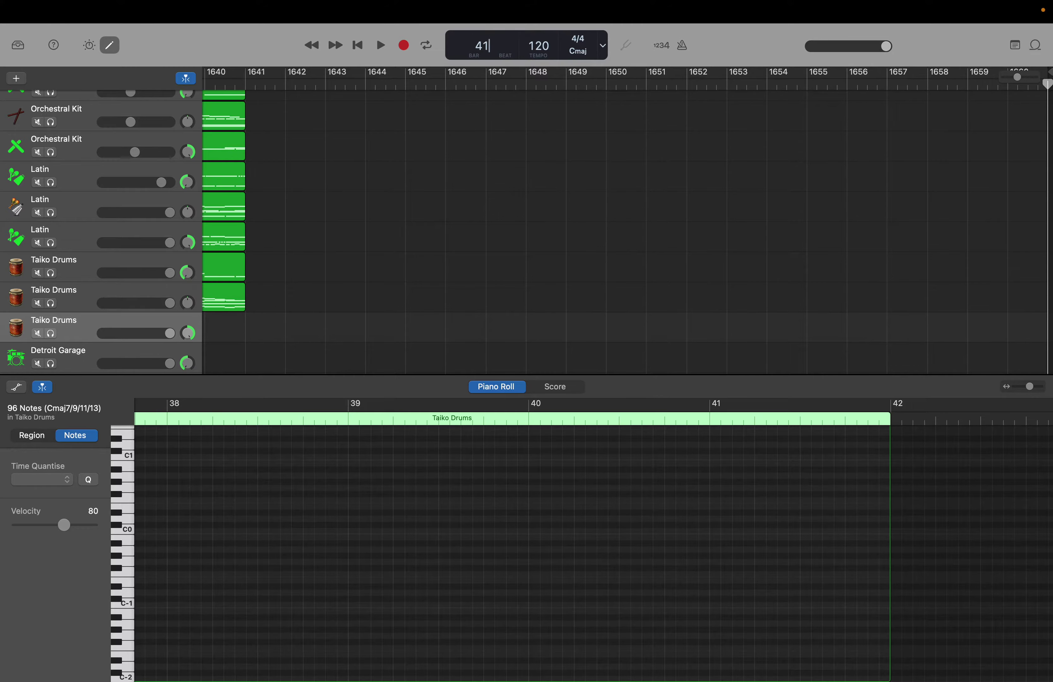
pyautogui.press('Return')
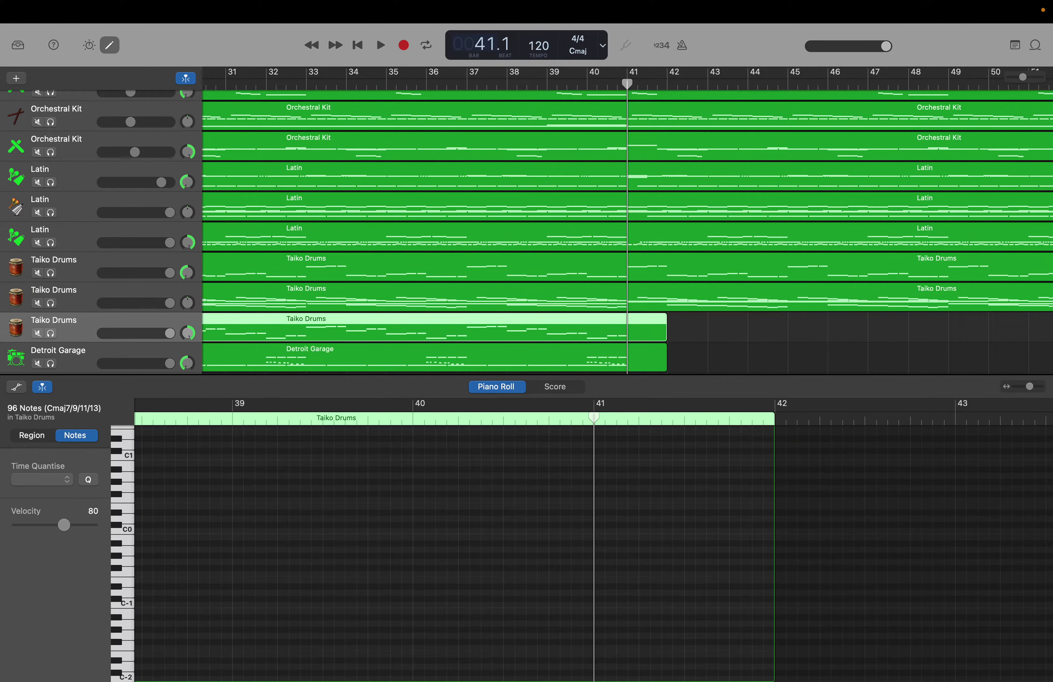
pyautogui.press('.')
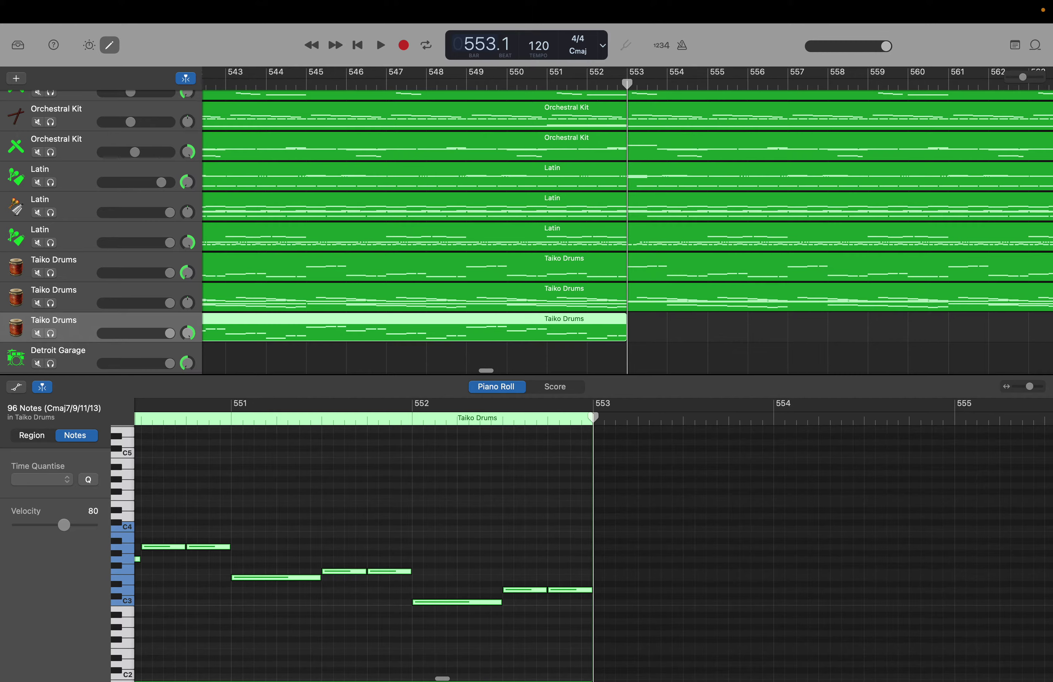
pyautogui.press('.')
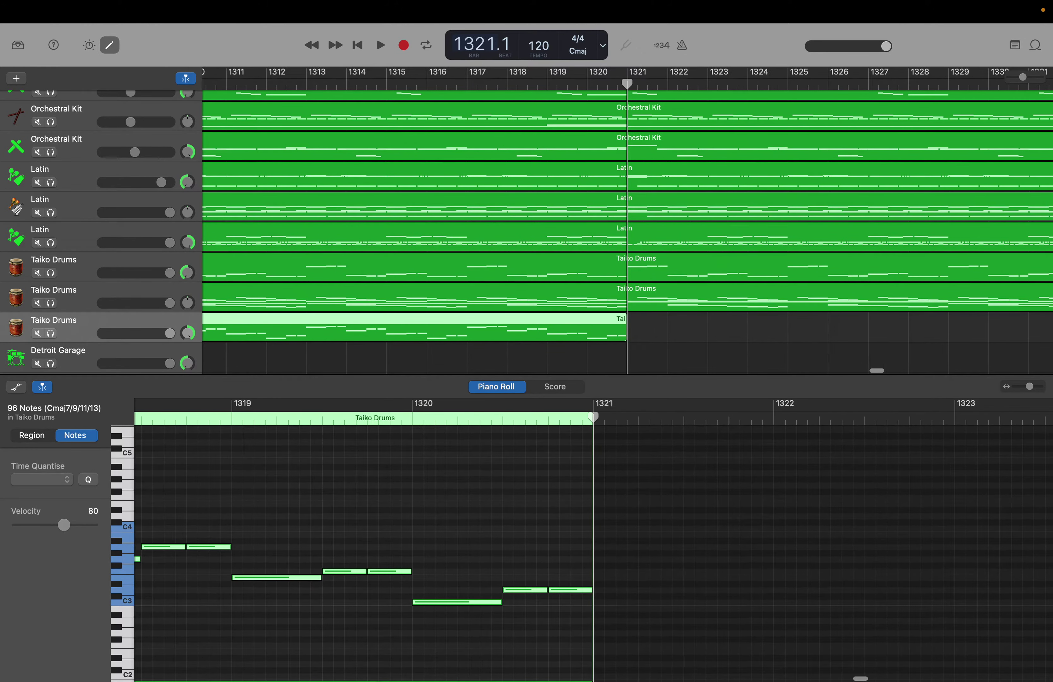
pyautogui.press('.')
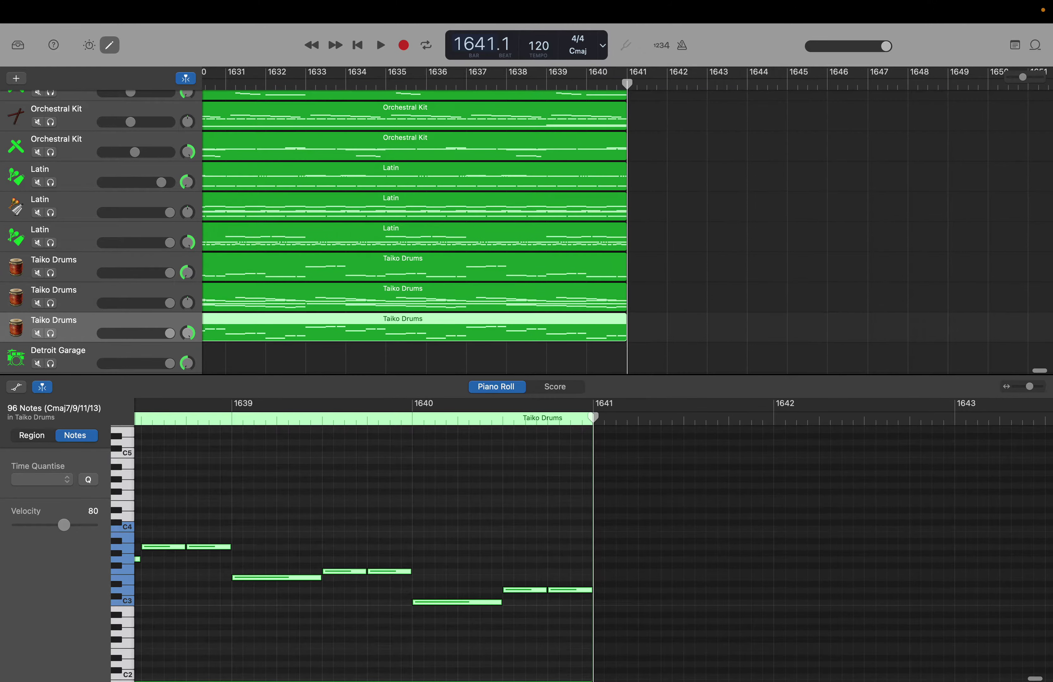
# Step: Select and copy all notes from bar 9 to bar 41 in the first Detroit Garage track's region
pyautogui.moveTo(3, 27)
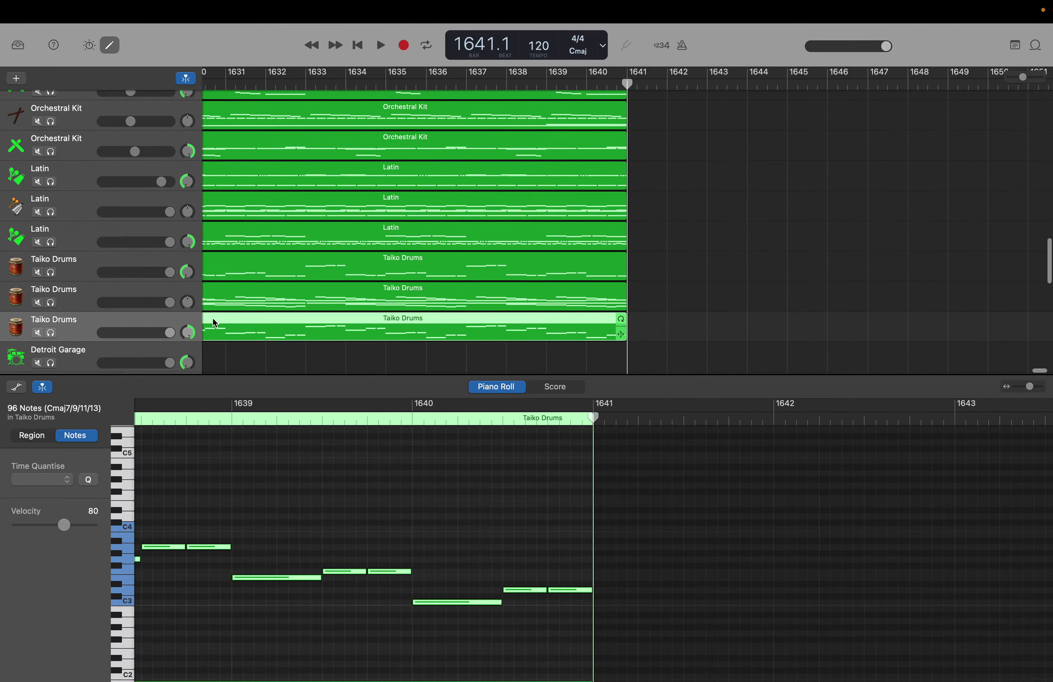
pyautogui.scroll(-3, 214, 320)
pyautogui.click(117, 309)
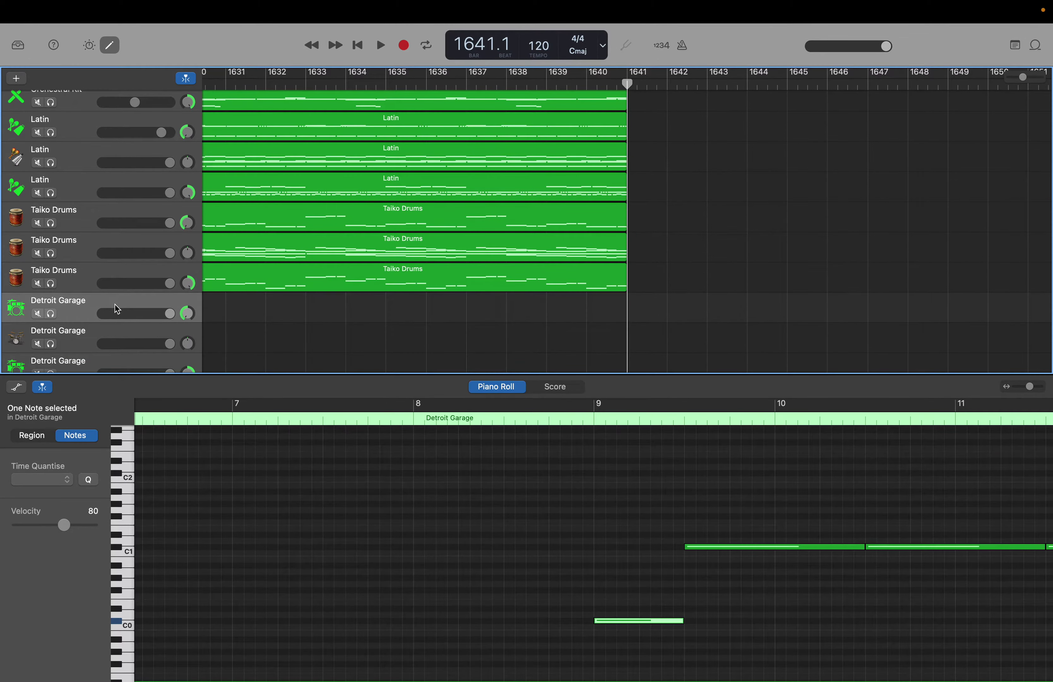
pyautogui.scroll(15, 595, 553)
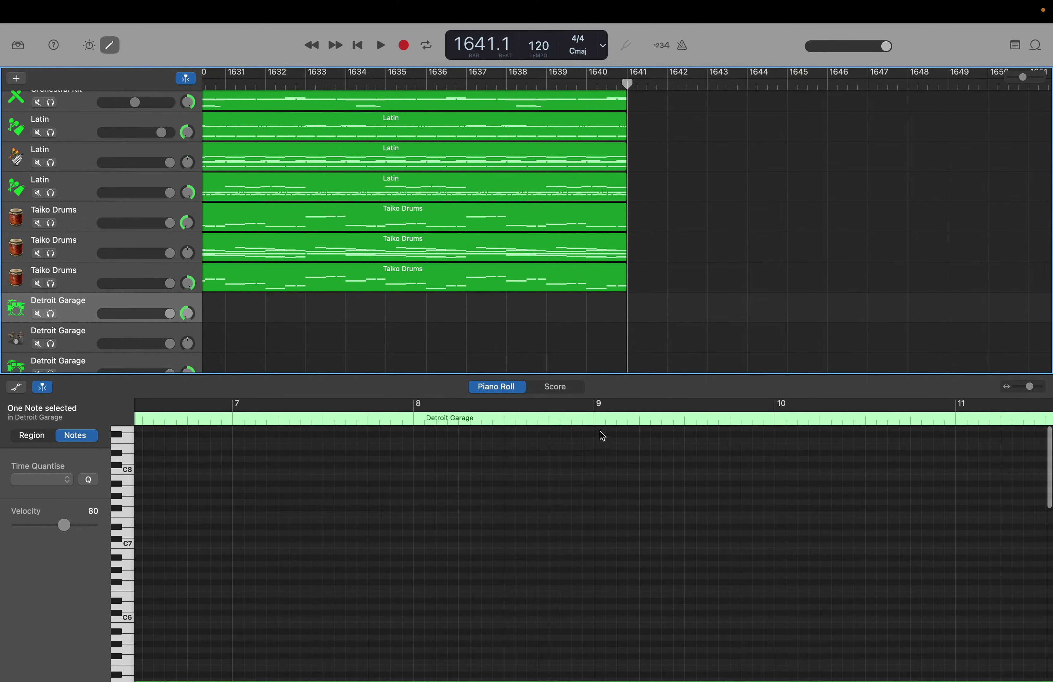
pyautogui.moveTo(600, 436); pyautogui.dragTo(862, 675)
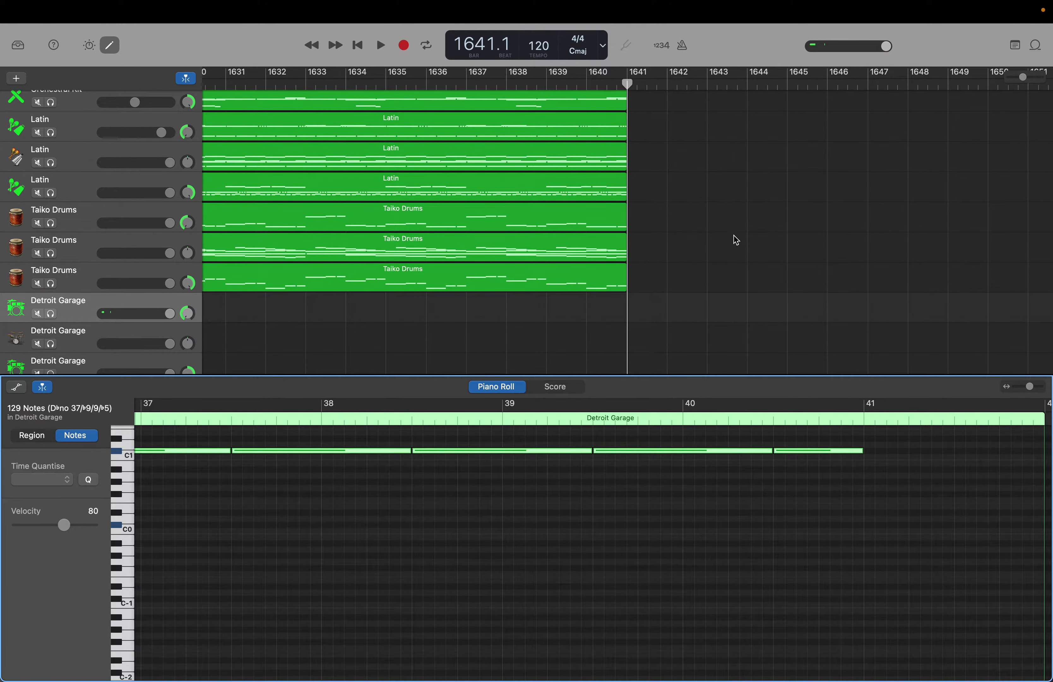
# Step: Set the playhead to bar 41 and paste the copied notes repeatedly on the first Detroit Garage track up to bar 1641
pyautogui.doubleClick(476, 45)
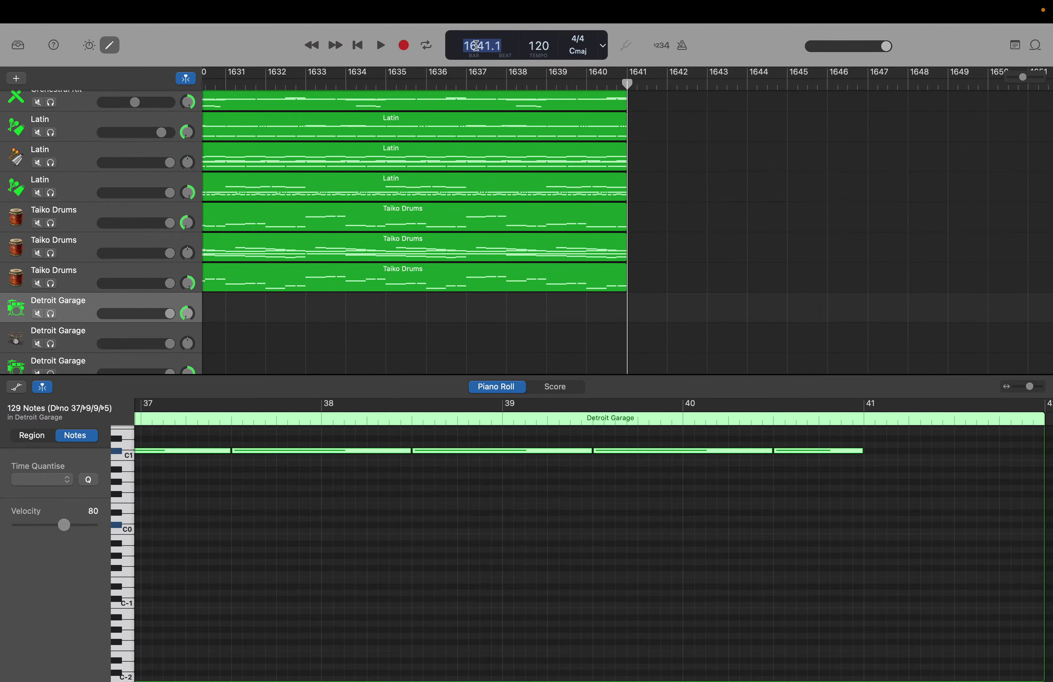
pyautogui.write('41')
pyautogui.press('Return')
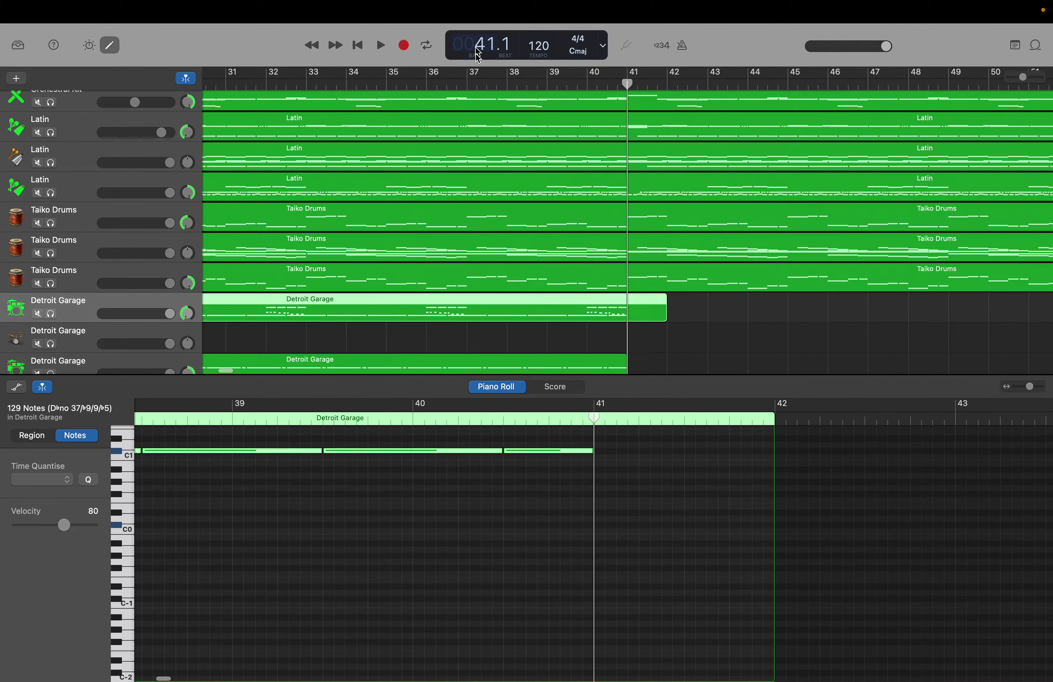
pyautogui.click(571, 534)
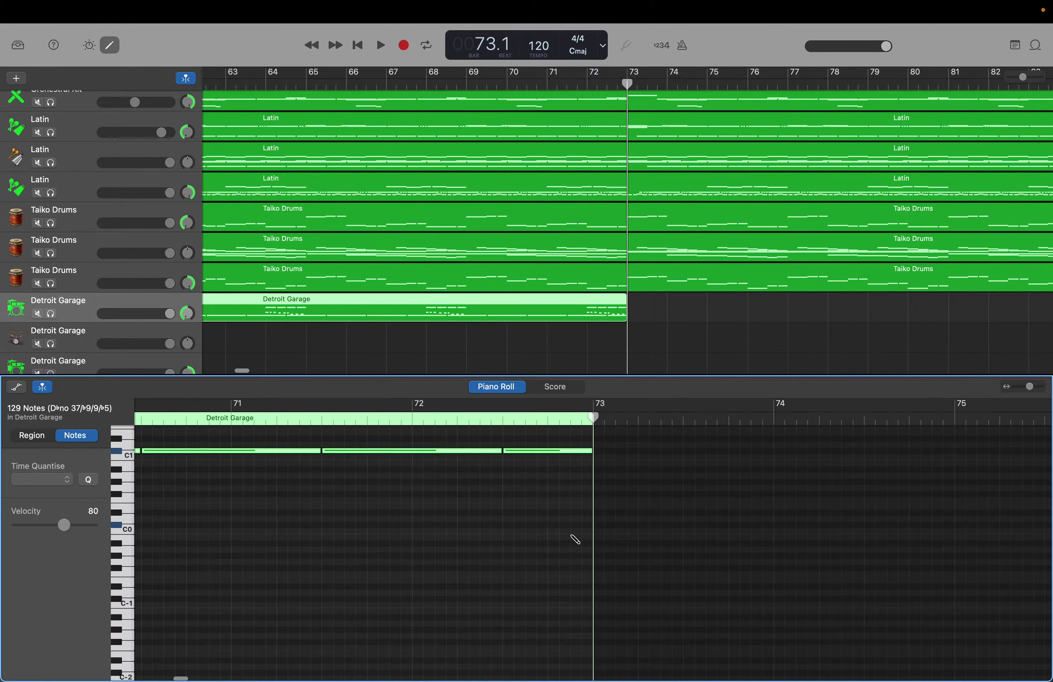
pyautogui.press('.')
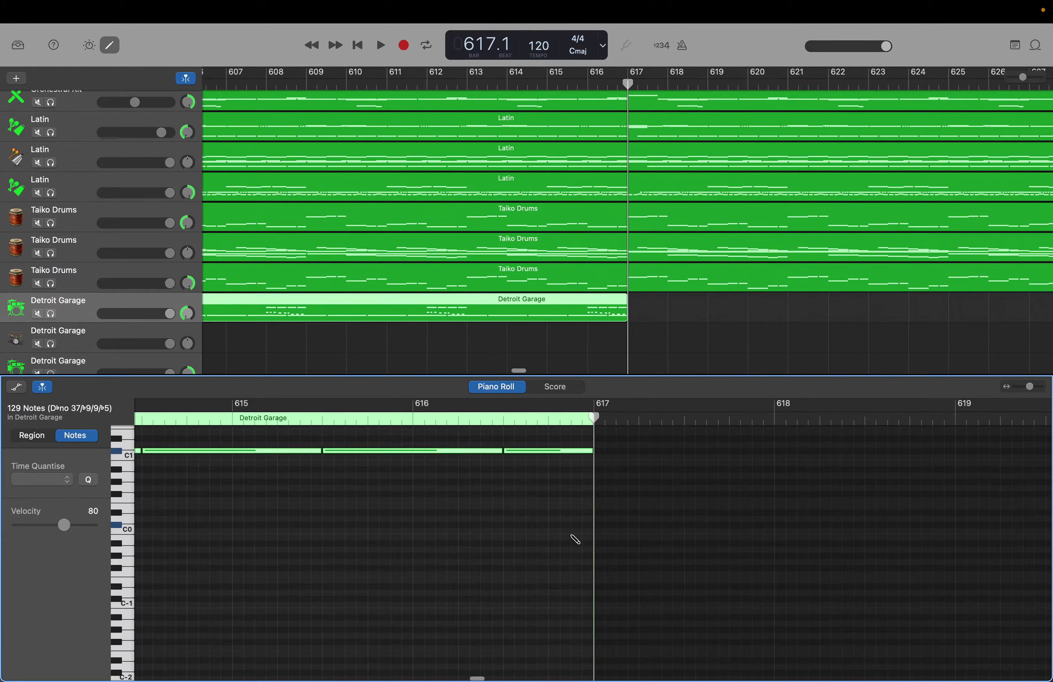
pyautogui.press('.')
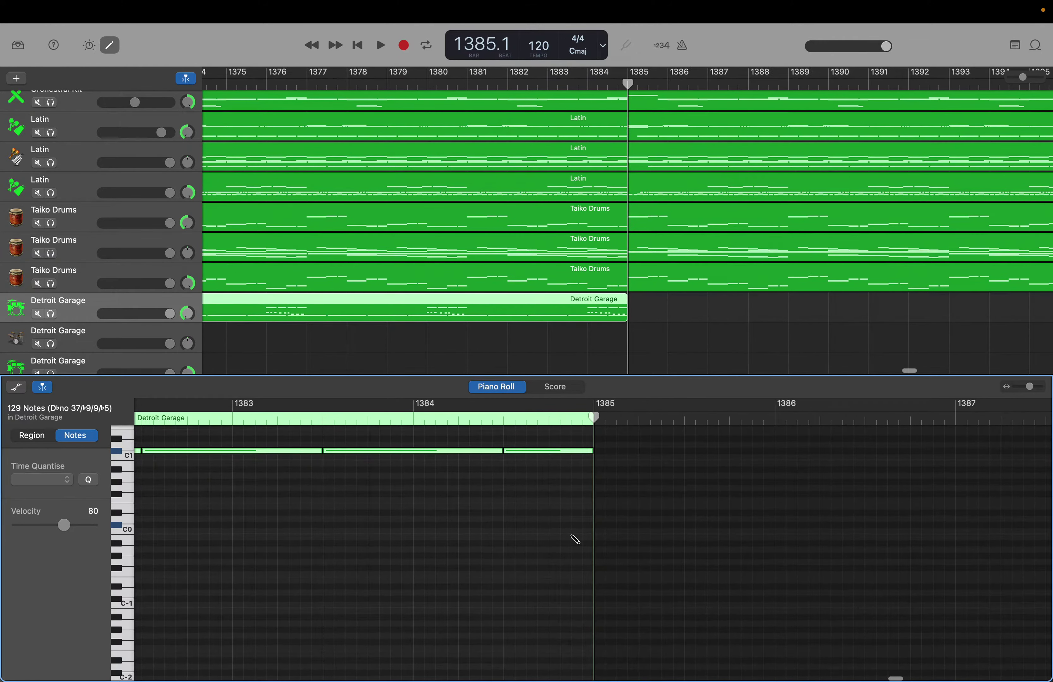
pyautogui.press('.')
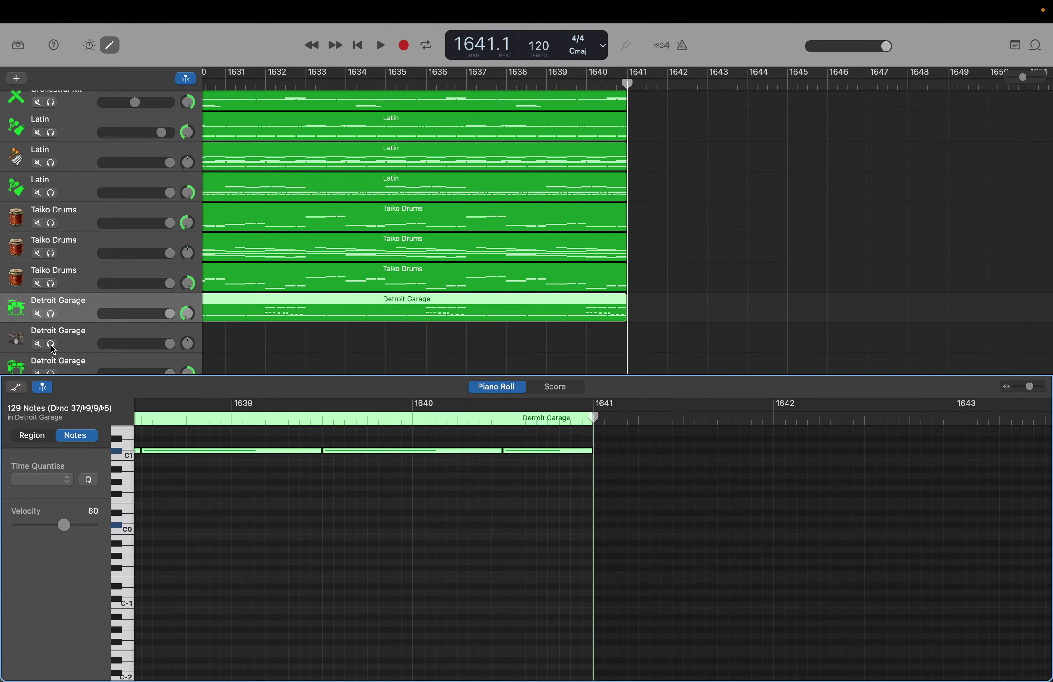
# Step: Select and copy all notes from bar 9 to bar 41 in the third Detroit Garage track's region
pyautogui.scroll(-2, 53, 349)
pyautogui.click(70, 335)
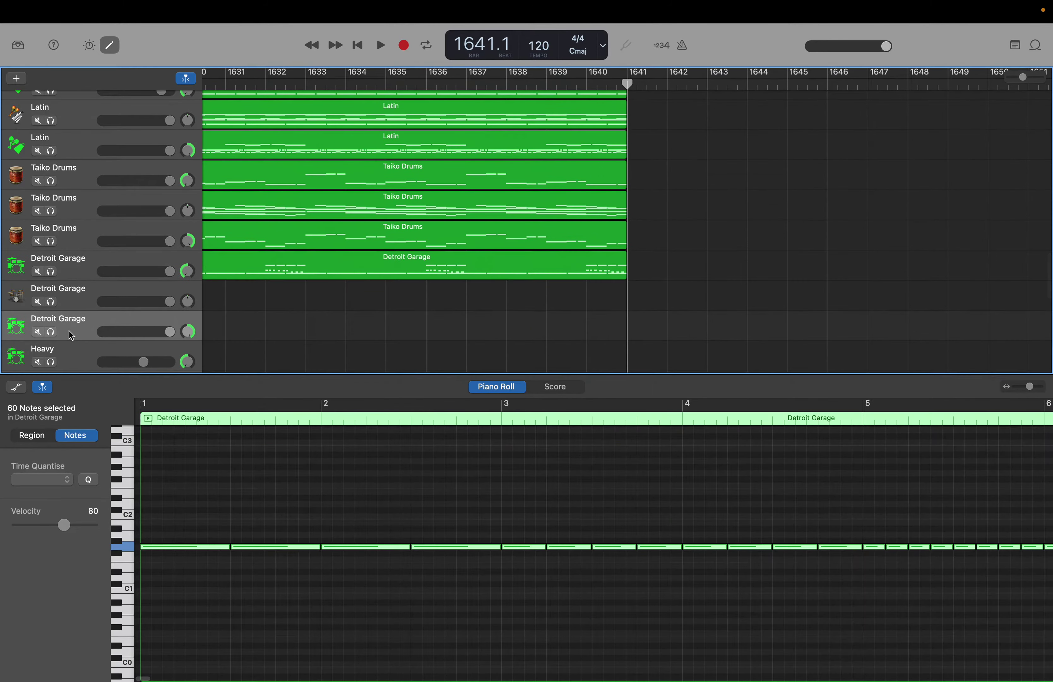
pyautogui.click(220, 510)
pyautogui.hscroll(15, 220, 510)
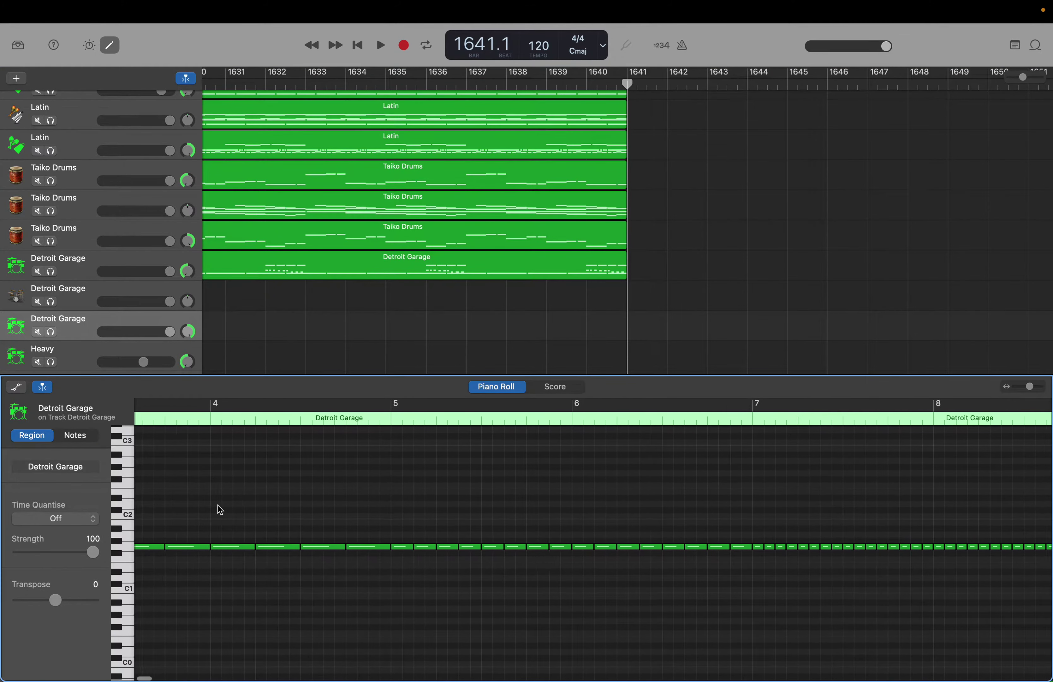
pyautogui.hscroll(3, 220, 510)
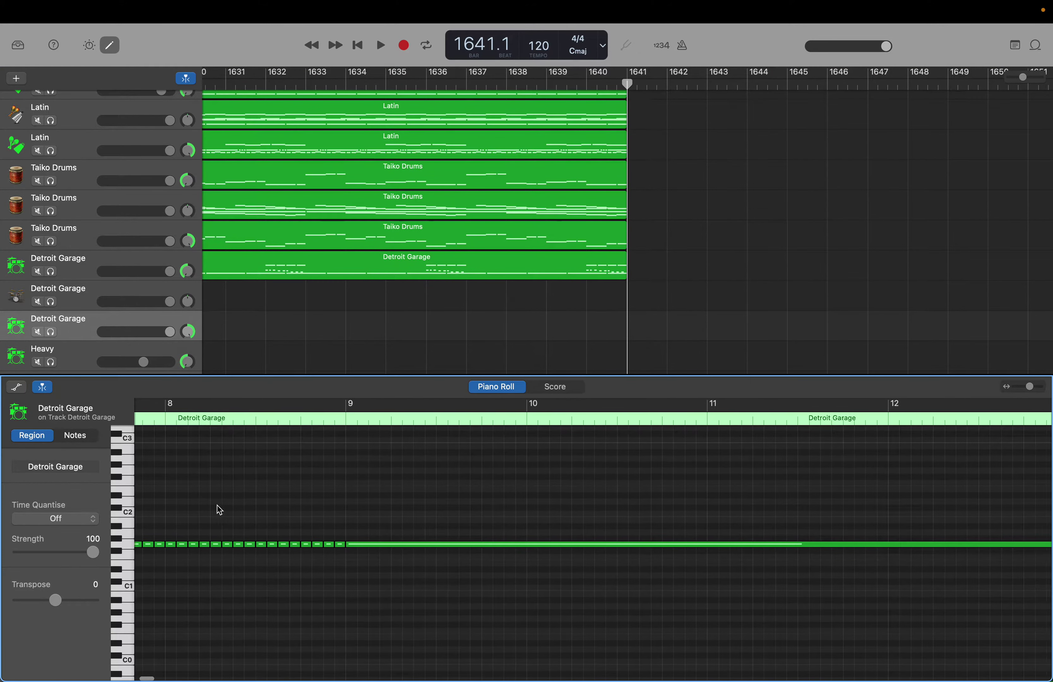
pyautogui.scroll(15, 351, 489)
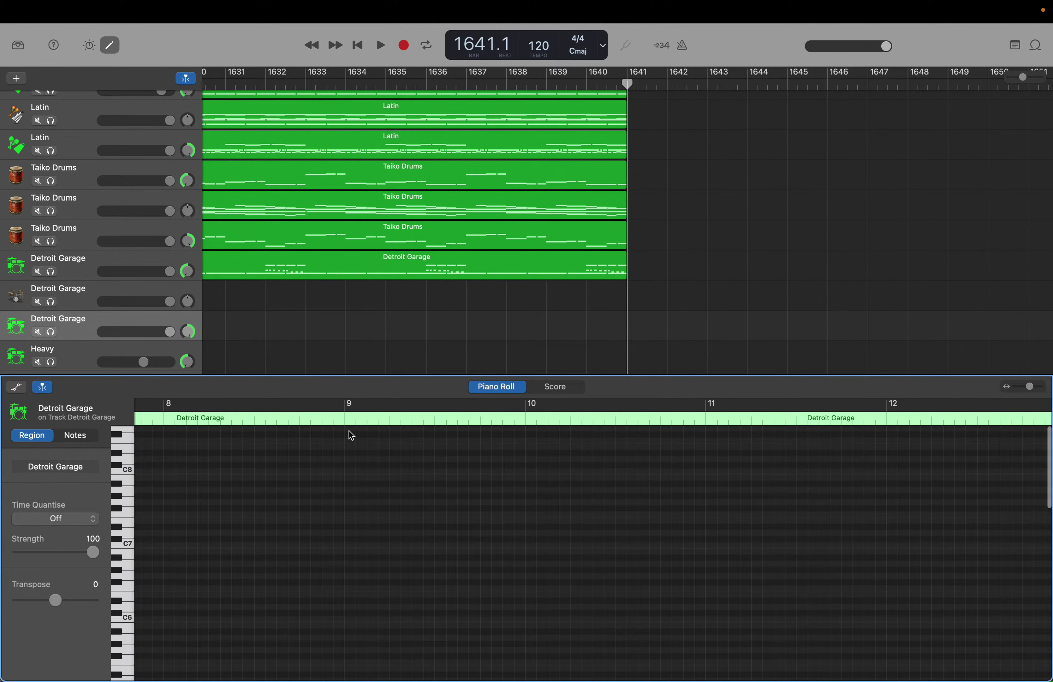
pyautogui.moveTo(350, 434); pyautogui.dragTo(773, 675)
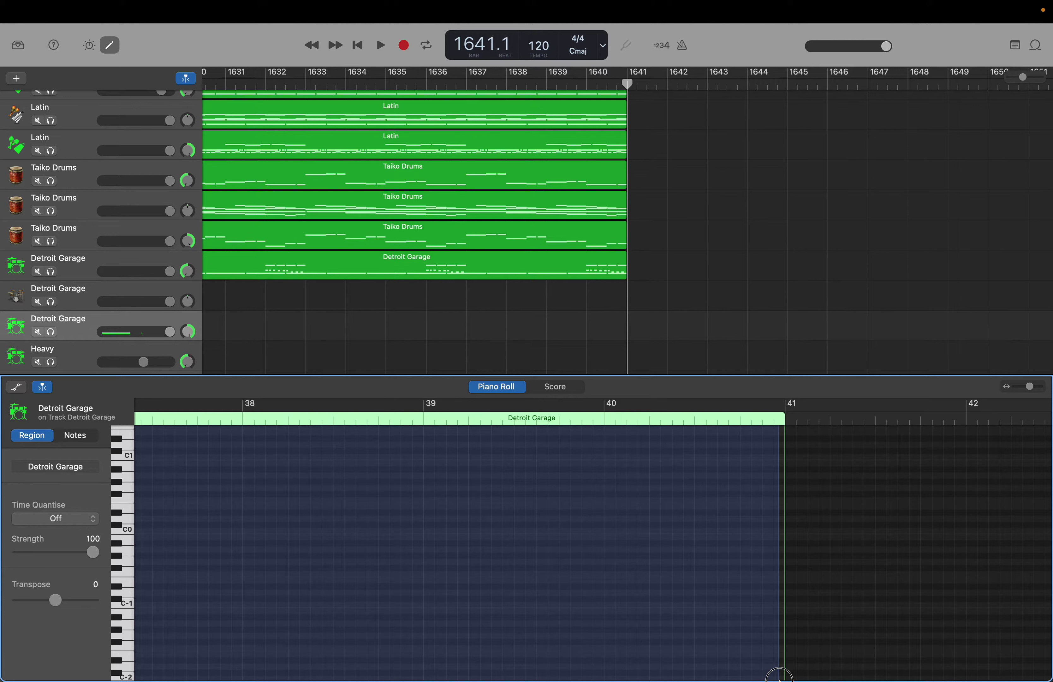
pyautogui.moveTo(778, 675); pyautogui.dragTo(779, 679)
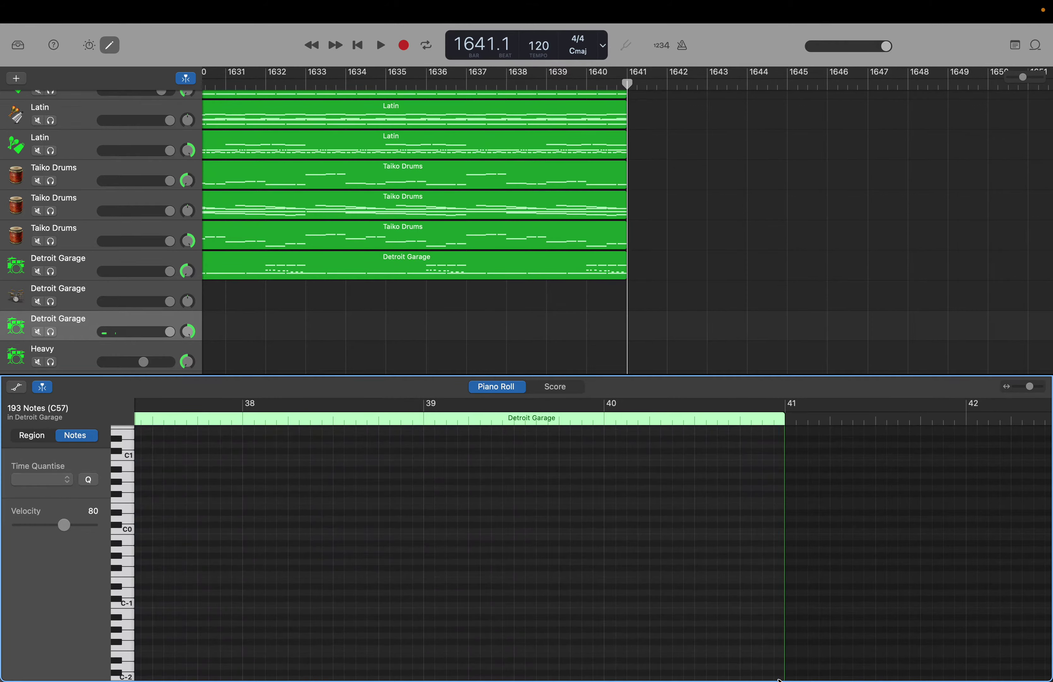
# Step: Set the playhead to bar 41 and paste the copied notes back to back on the third Detroit Garage track up to bar 1641
pyautogui.doubleClick(491, 46)
pyautogui.write('41')
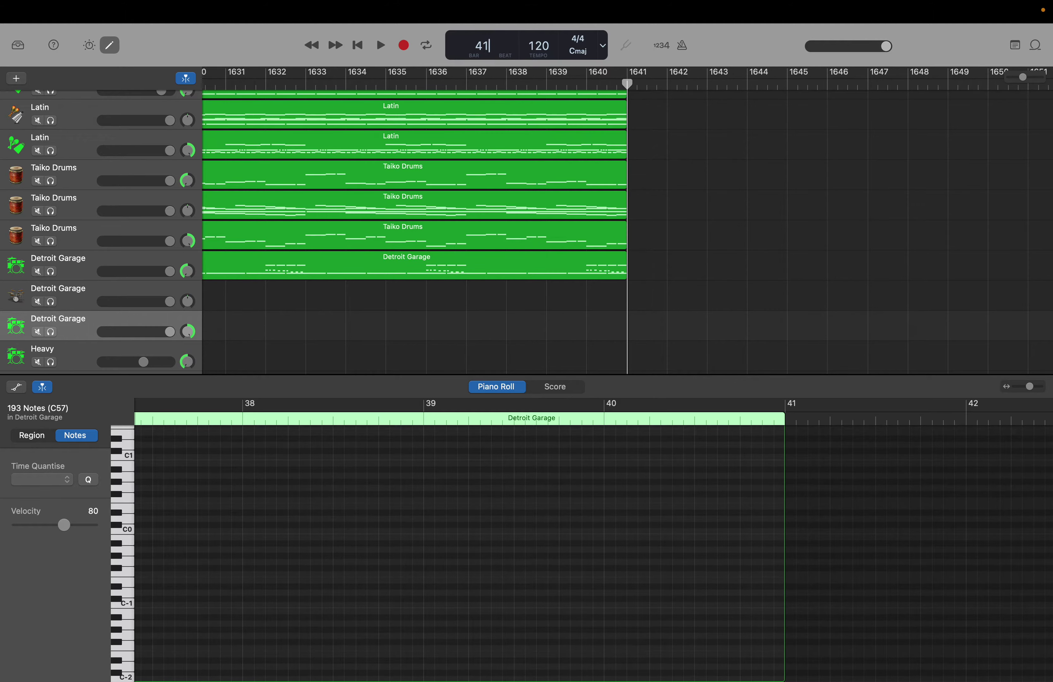
pyautogui.press('Return')
pyautogui.click(654, 497)
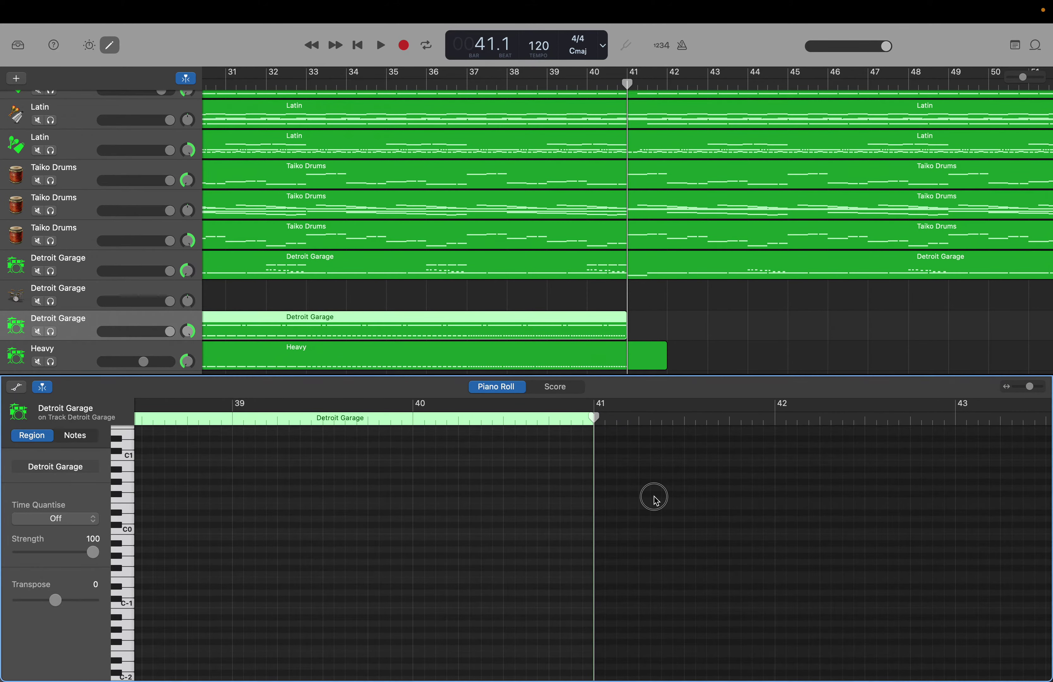
pyautogui.press('super+a')
pyautogui.hotkey('shift', '.')
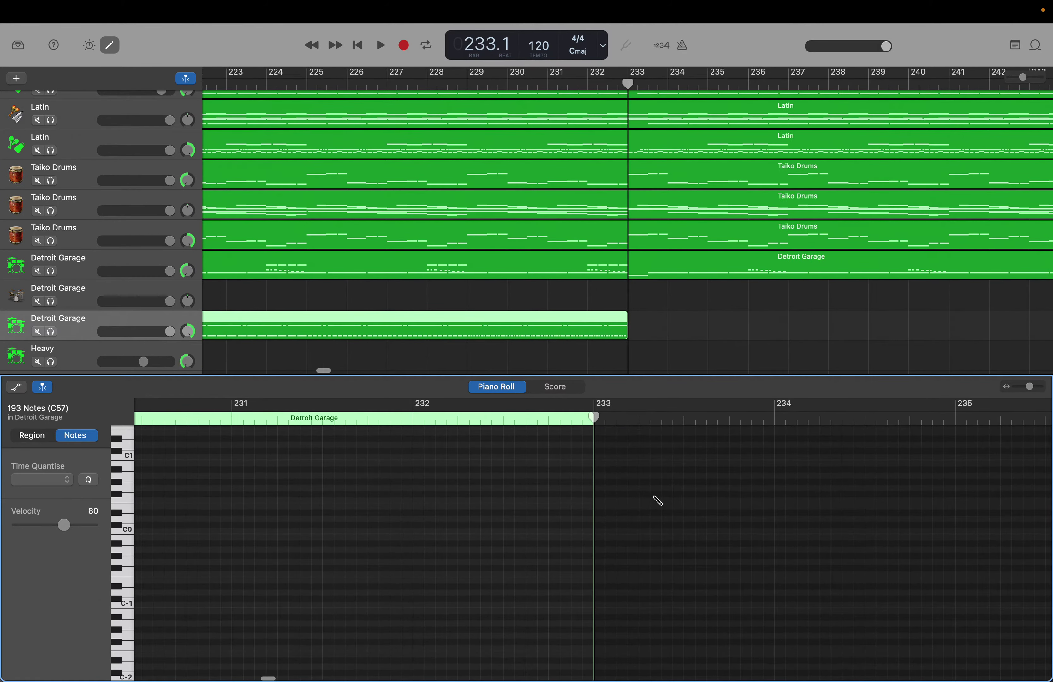
pyautogui.hotkey('shift', '.')
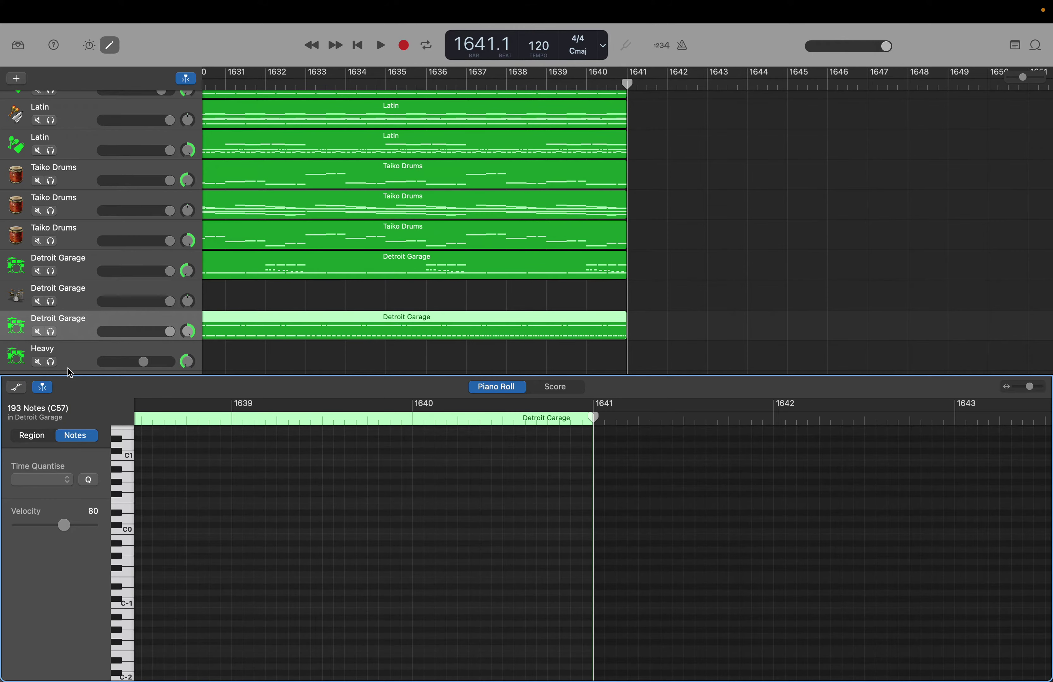
# Step: Select and copy all notes from bar 9 to bar 41 in the first Heavy track's region
pyautogui.scroll(-3, 58, 361)
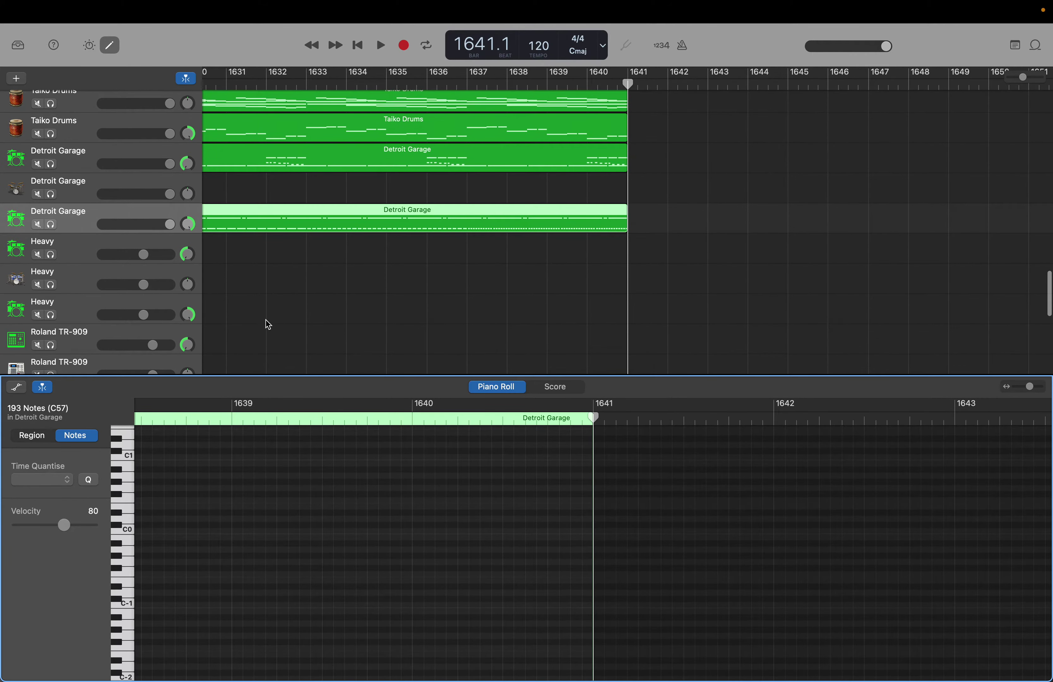
pyautogui.click(90, 245)
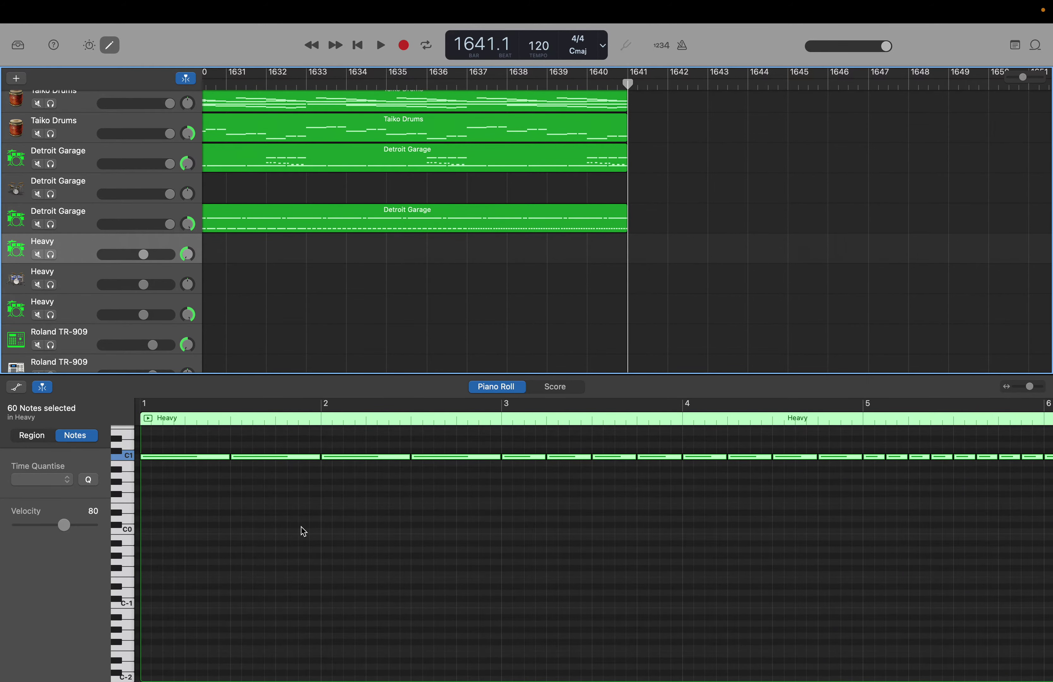
pyautogui.click(301, 526)
pyautogui.hscroll(5, 301, 526)
pyautogui.hscroll(10, 301, 526)
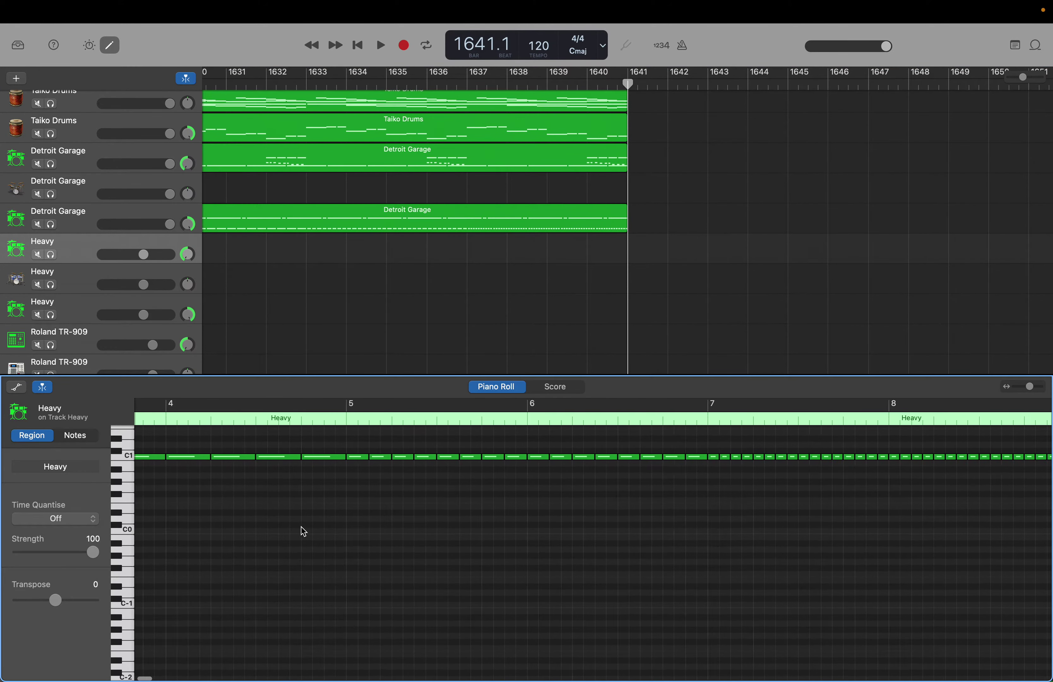
pyautogui.hscroll(3, 301, 527)
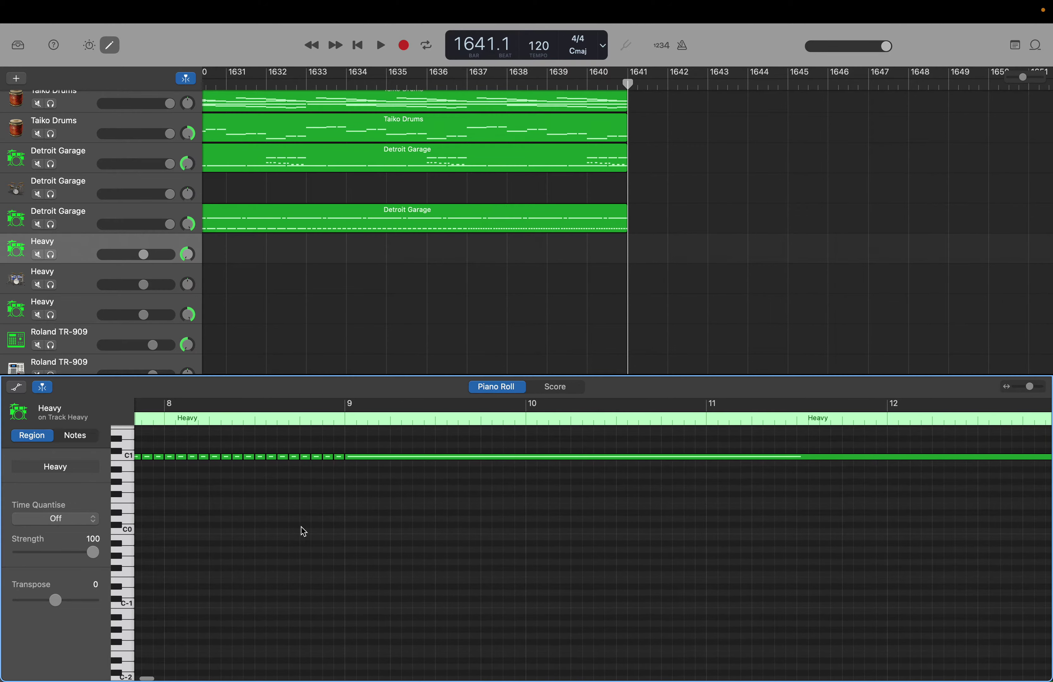
pyautogui.scroll(20, 342, 506)
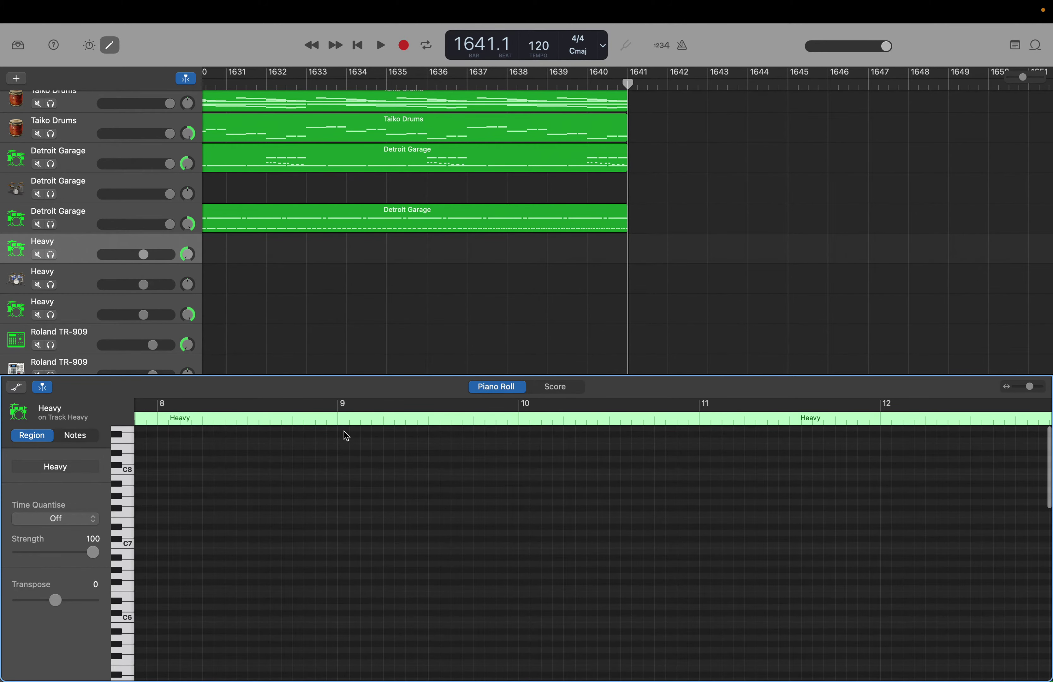
pyautogui.moveTo(344, 431); pyautogui.dragTo(370, 680)
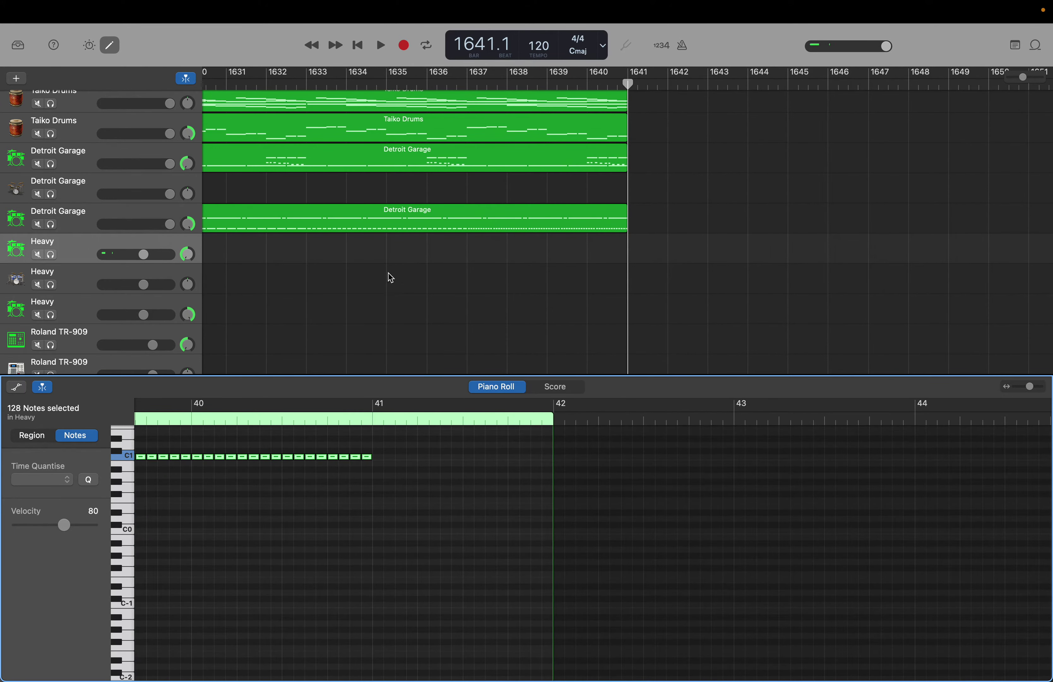
# Step: Set the playhead to bar 41 and paste the copied notes repeatedly on the first Heavy track up to bar 1641
pyautogui.doubleClick(482, 48)
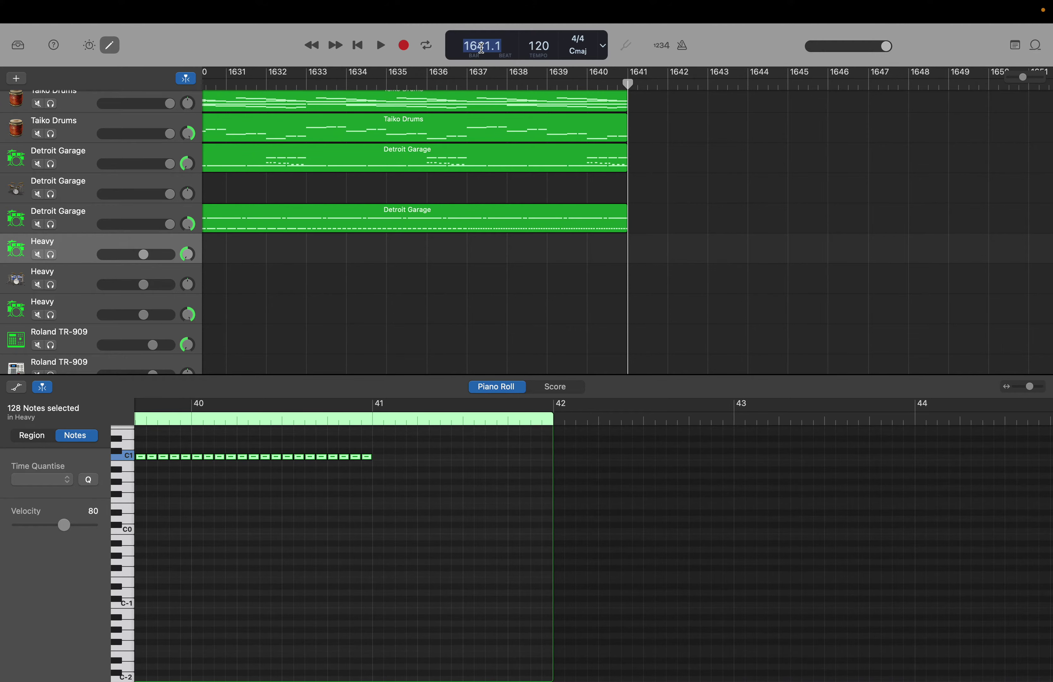
pyautogui.write('41')
pyautogui.press('Return')
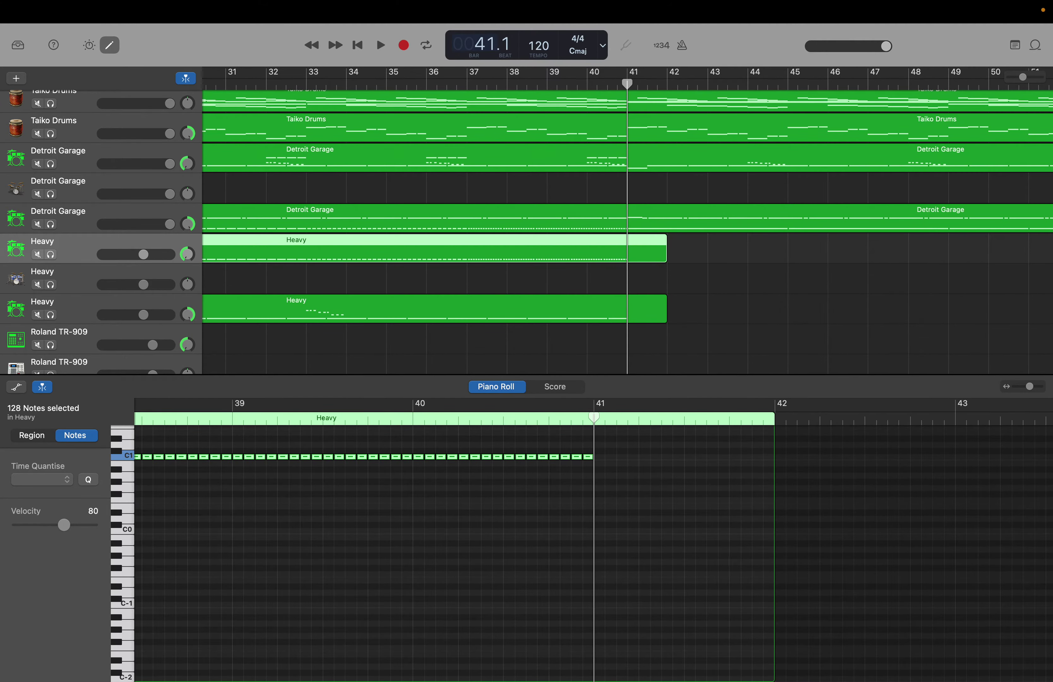
pyautogui.click(593, 522)
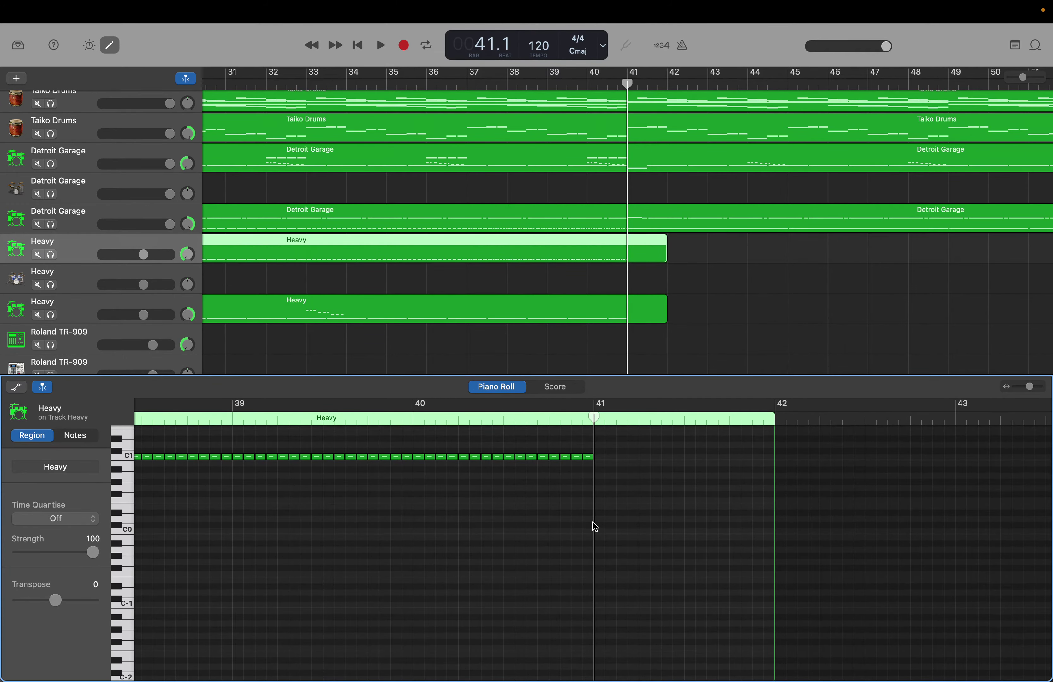
pyautogui.press('super+v')
pyautogui.press('super+v')
pyautogui.press('super+v')
pyautogui.press('super+v')
pyautogui.press('super+v')
pyautogui.press('super+v')
pyautogui.press('super+v')
pyautogui.press('super+v')
pyautogui.press('super+v')
pyautogui.press('super+v')
pyautogui.press('super+v')
pyautogui.press('super+v')
pyautogui.press('super+v')
pyautogui.press('super+v')
pyautogui.press('super+v')
pyautogui.press('super+v')
pyautogui.press('super+v')
pyautogui.press('super+v')
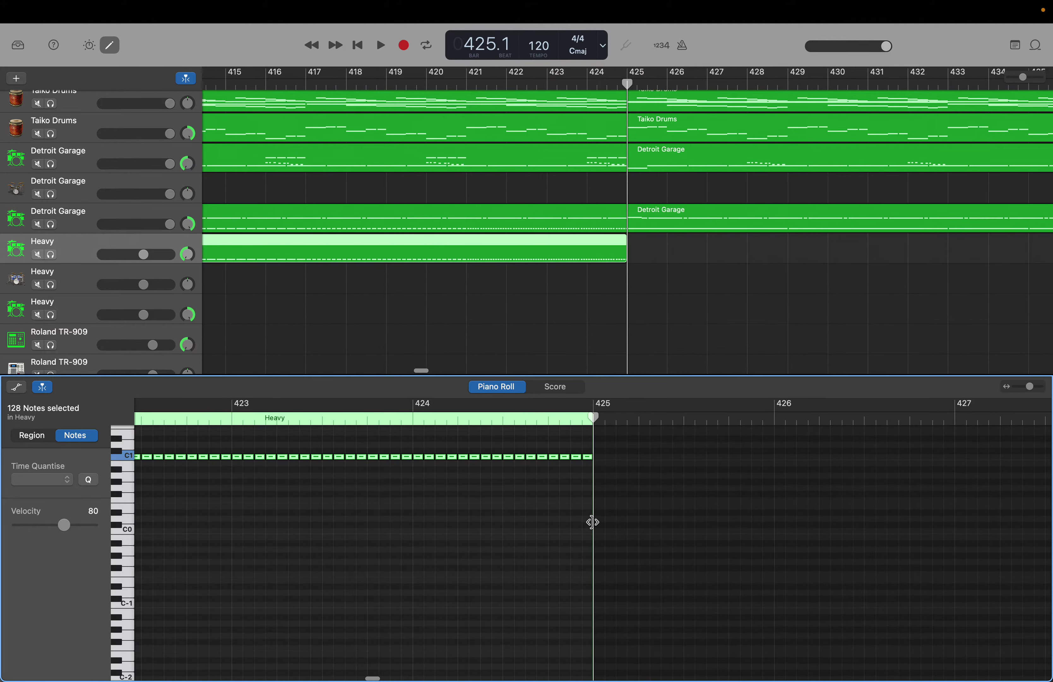
pyautogui.press('super+v')
pyautogui.press('super+v')
pyautogui.press('super+v')
pyautogui.press('super+v')
pyautogui.press('super+v')
pyautogui.press('super+v')
pyautogui.press('super+v')
pyautogui.press('super+v')
pyautogui.press('super+v')
pyautogui.press('super+v')
pyautogui.press('super+v')
pyautogui.press('super+v')
pyautogui.press('super+v')
pyautogui.press('super+v')
pyautogui.press('super+v')
pyautogui.press('super+v')
pyautogui.press('super+v')
pyautogui.press('super+v')
pyautogui.press('super+v')
pyautogui.press('super+v')
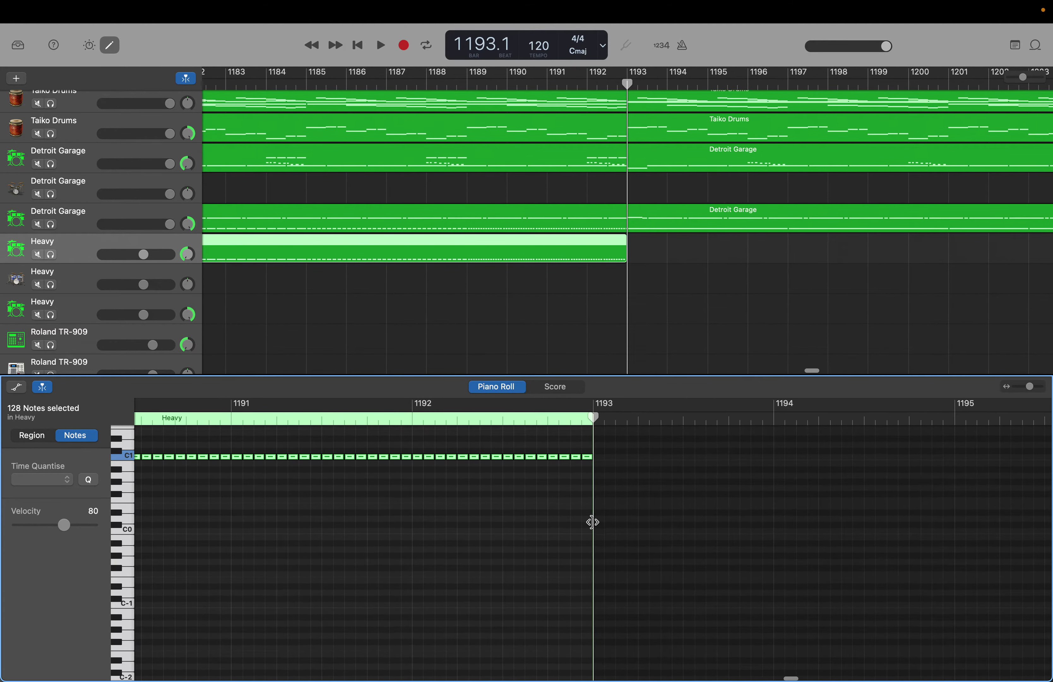
pyautogui.press('super+v')
pyautogui.press('super+v')
pyautogui.press('super+v')
pyautogui.press('super+v')
pyautogui.press('super+v')
pyautogui.press('super+v')
pyautogui.press('super+v')
pyautogui.press('super+v')
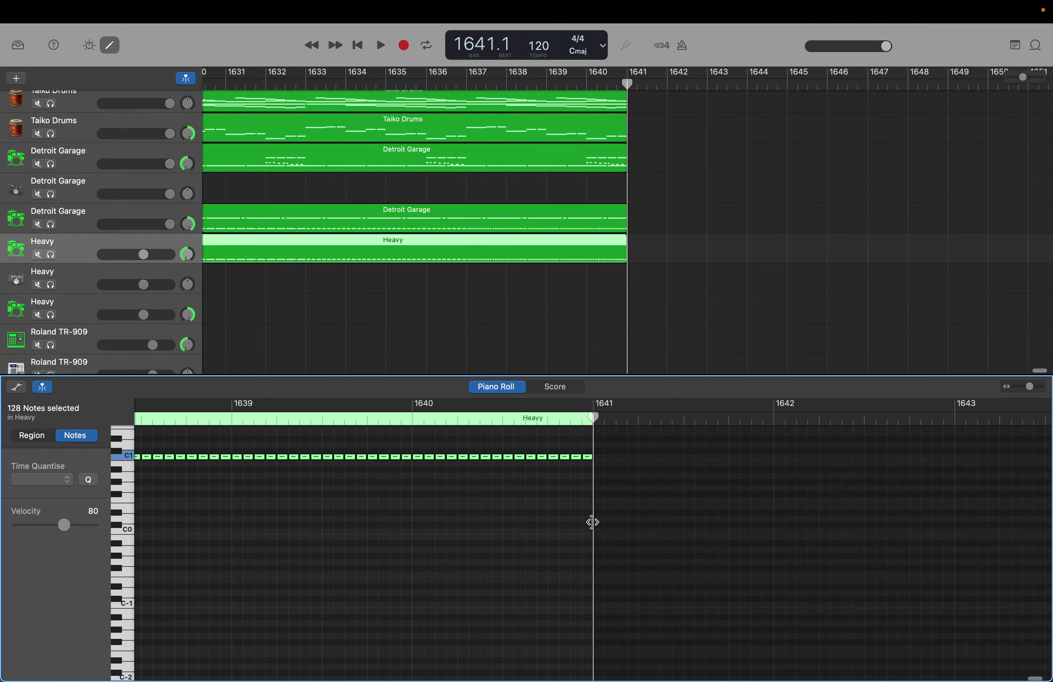
# Step: Select and copy all notes from bar 9 to bar 41 in the third Heavy track's region
pyautogui.click(70, 314)
pyautogui.click(229, 555)
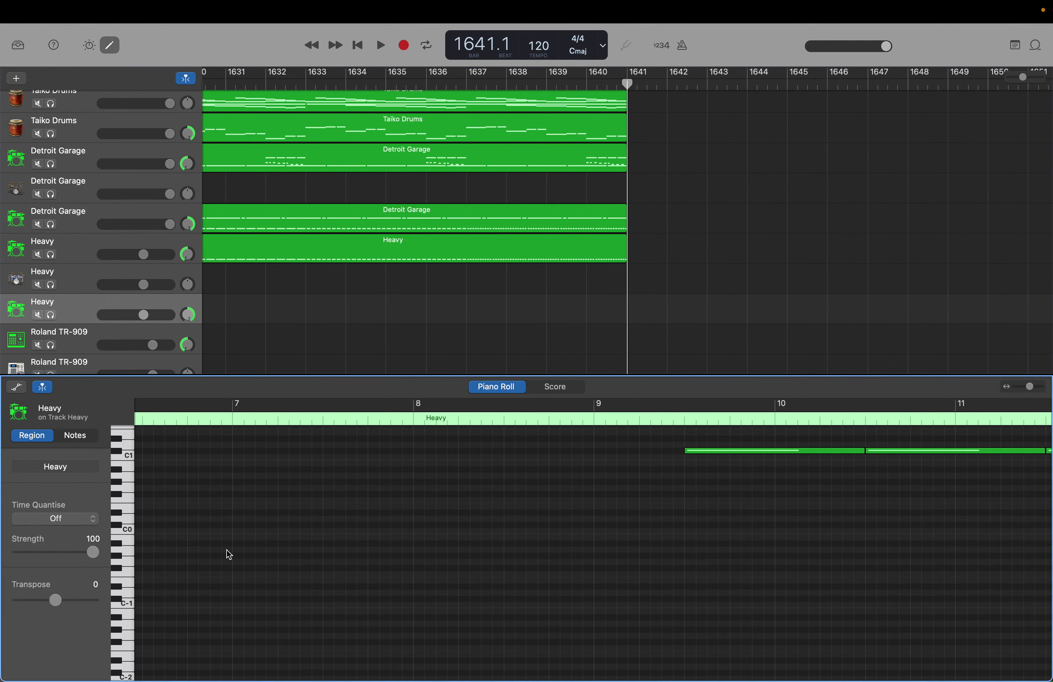
pyautogui.scroll(15, 581, 520)
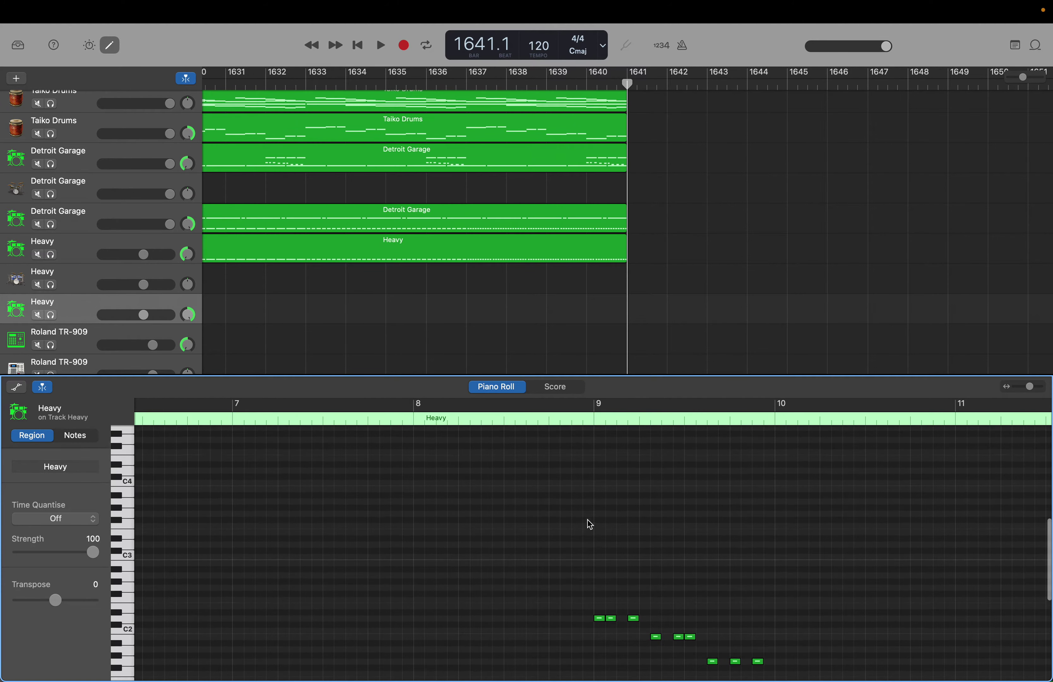
pyautogui.scroll(3, 588, 521)
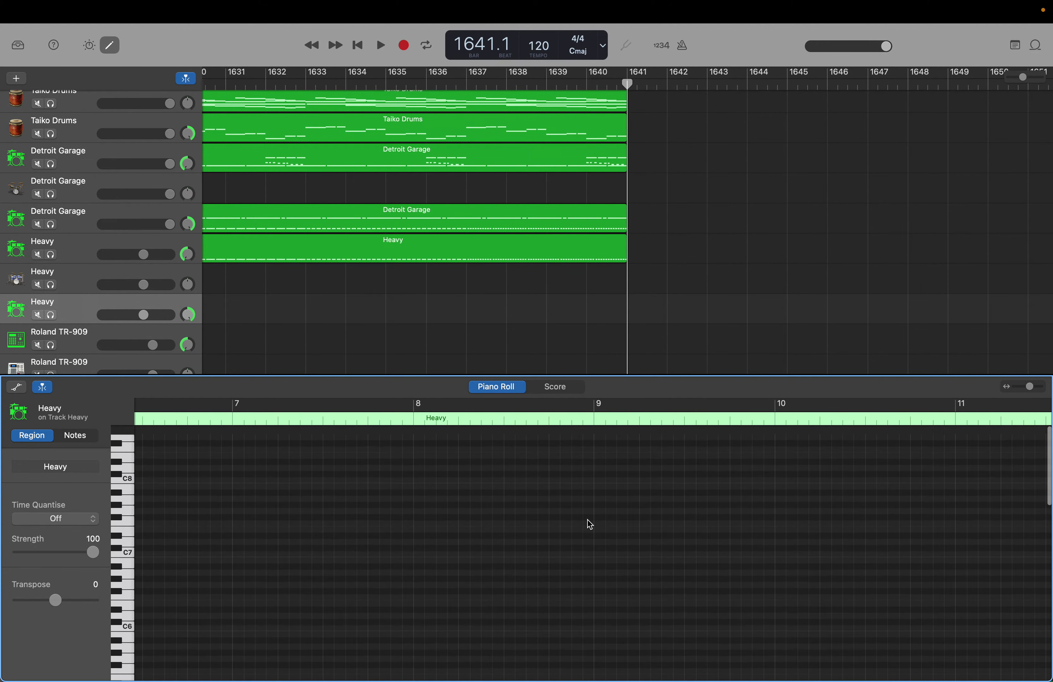
pyautogui.moveTo(601, 438)
pyautogui.mouseDown()
pyautogui.moveTo(606, 677)
pyautogui.moveTo(1045, 678)
pyautogui.moveTo(706, 680)
pyautogui.mouseUp()
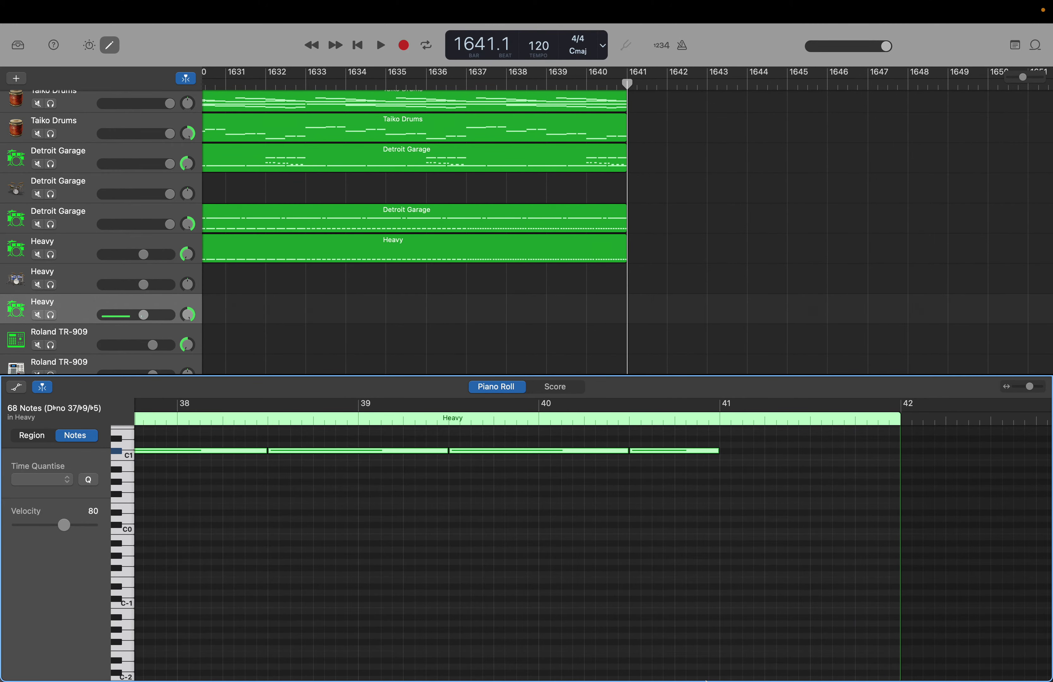
# Step: Set the playhead to bar 41 and paste the copied notes repeatedly on the third Heavy track up to bar 1641
pyautogui.doubleClick(497, 47)
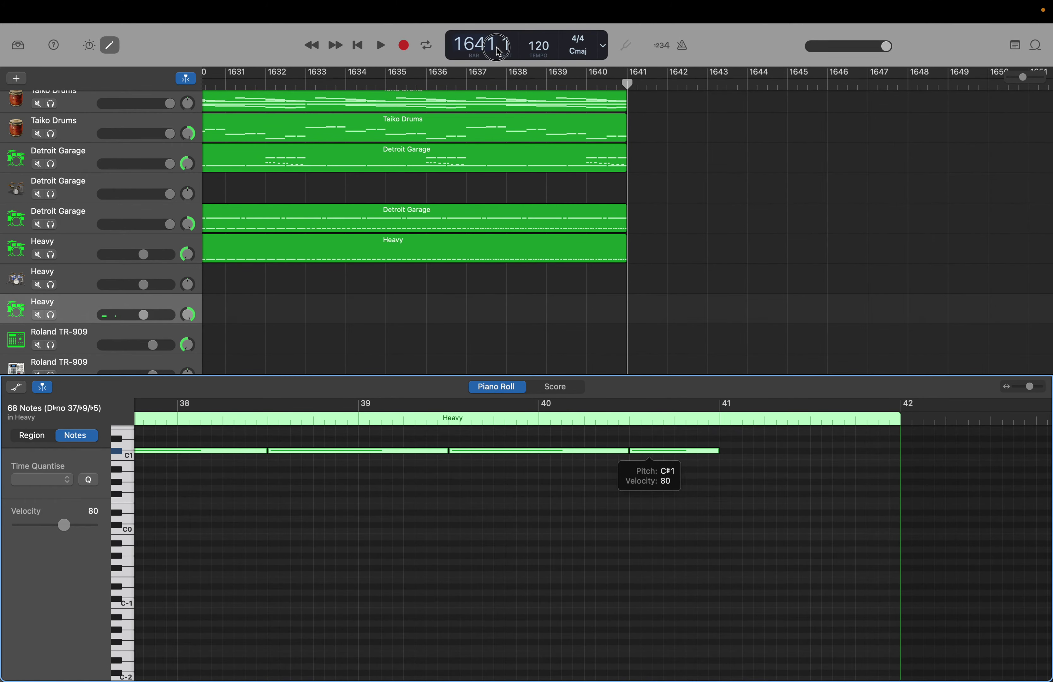
pyautogui.write('4')
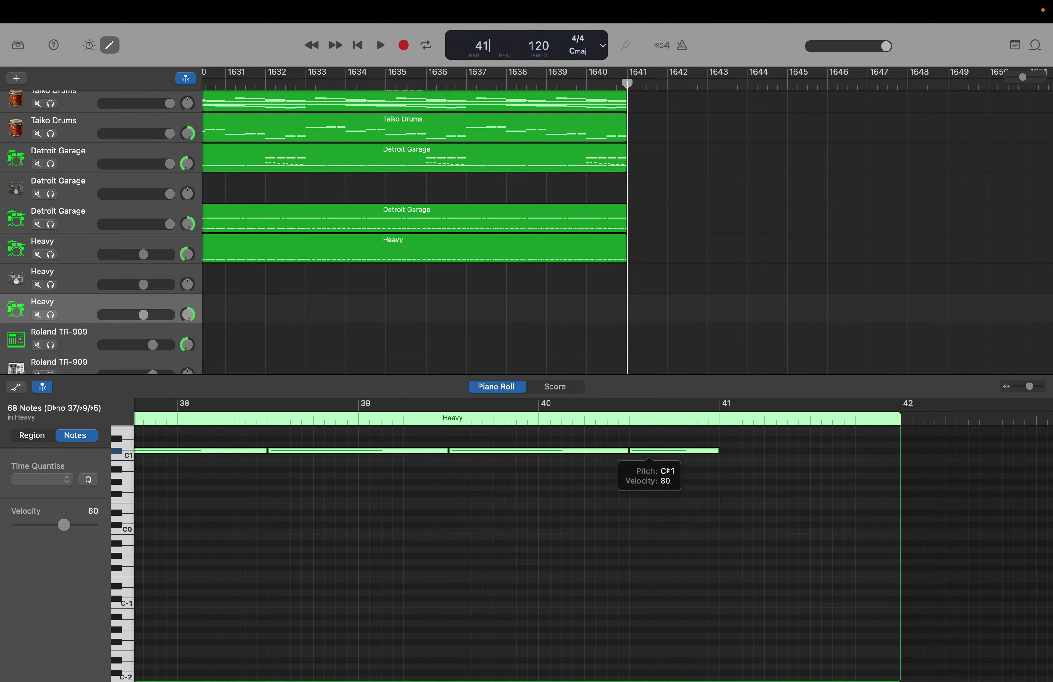
pyautogui.write('1')
pyautogui.press('Return')
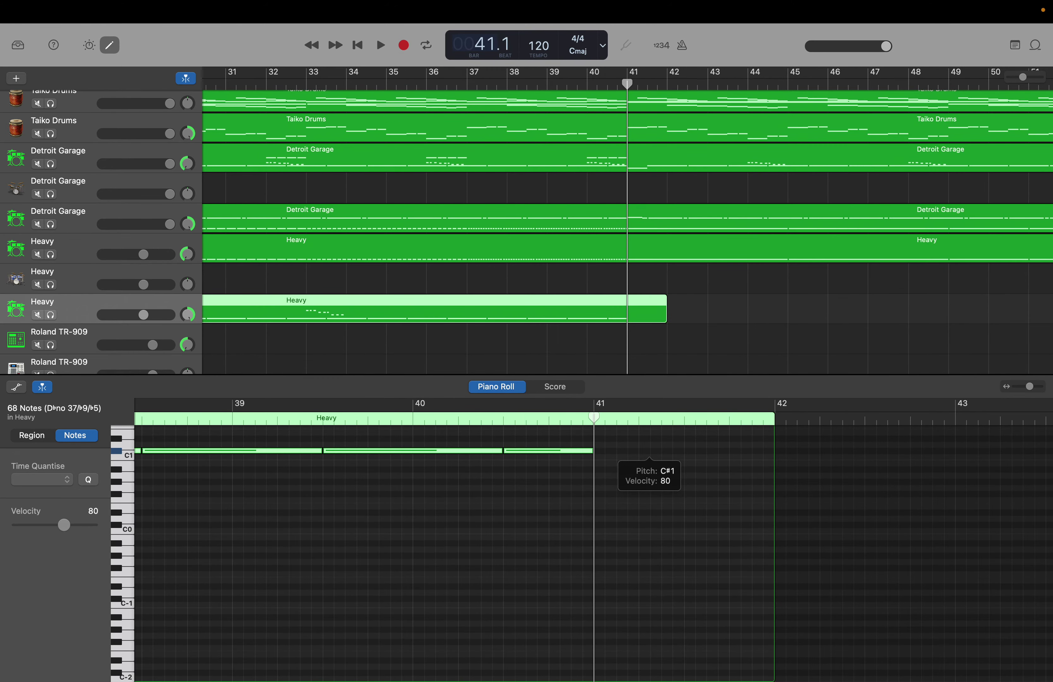
pyautogui.click(639, 503)
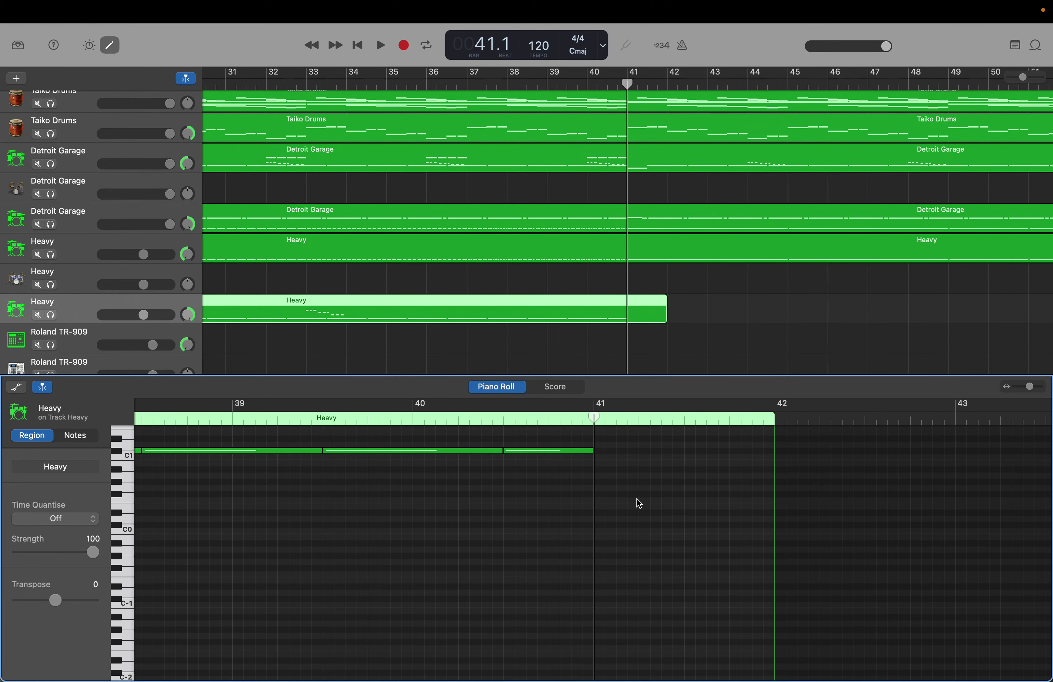
pyautogui.press('super+a')
pyautogui.press('.')
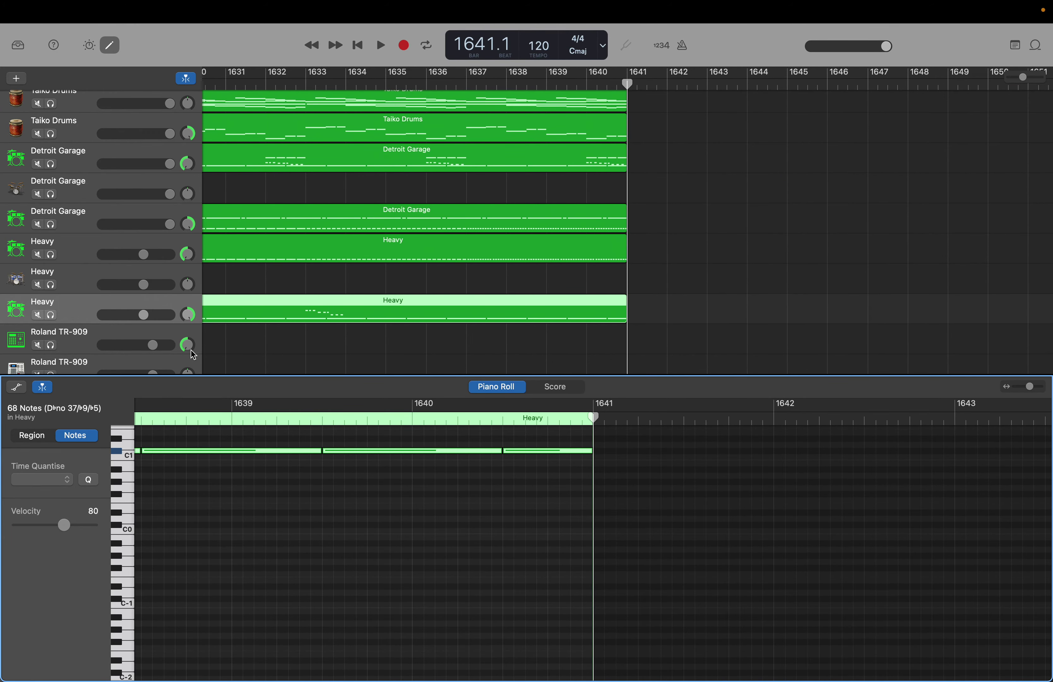
# Step: Check the ends of the Marimba regions at bar 1641 and return the playhead to the start of the project
pyautogui.scroll(10, 417, 332)
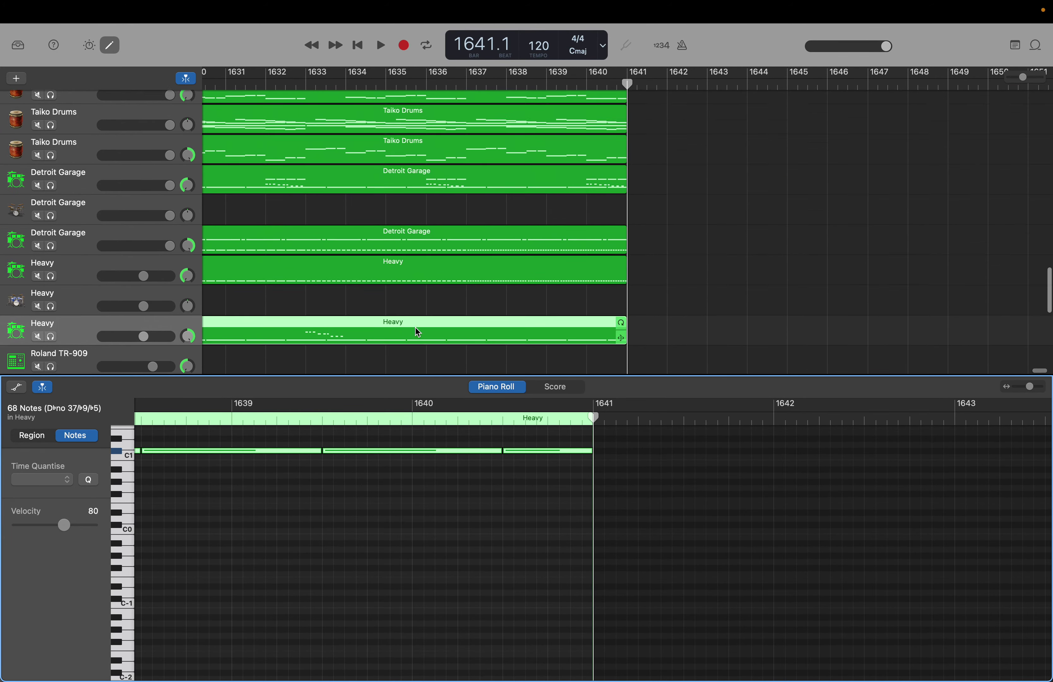
pyautogui.scroll(15, 417, 328)
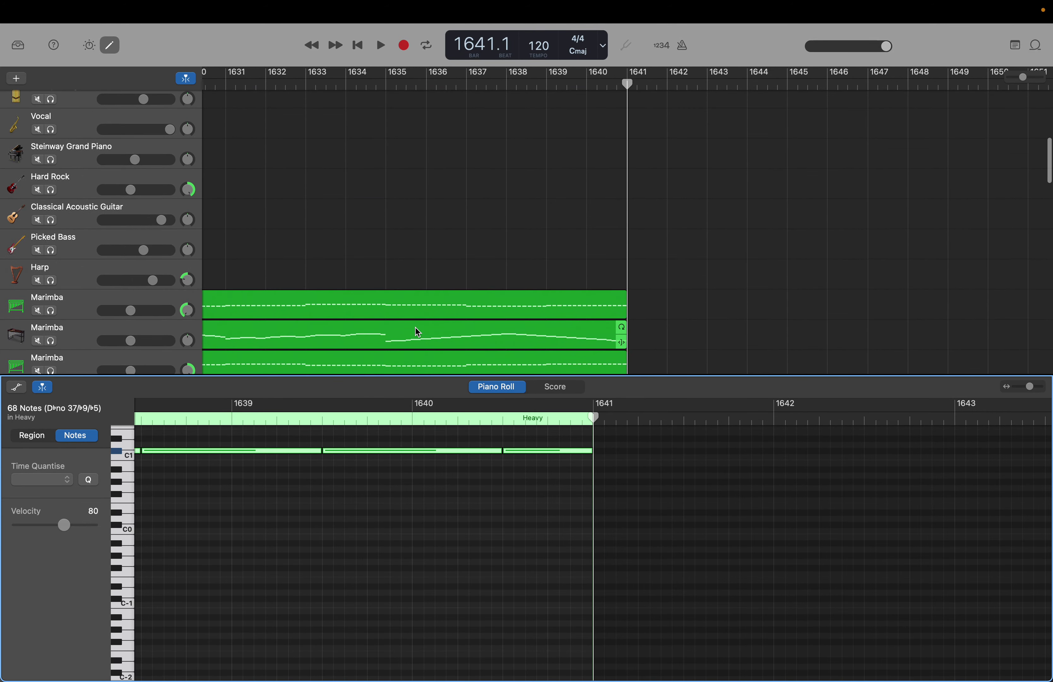
pyautogui.scroll(-5, 417, 332)
pyautogui.hscroll(10, 418, 332)
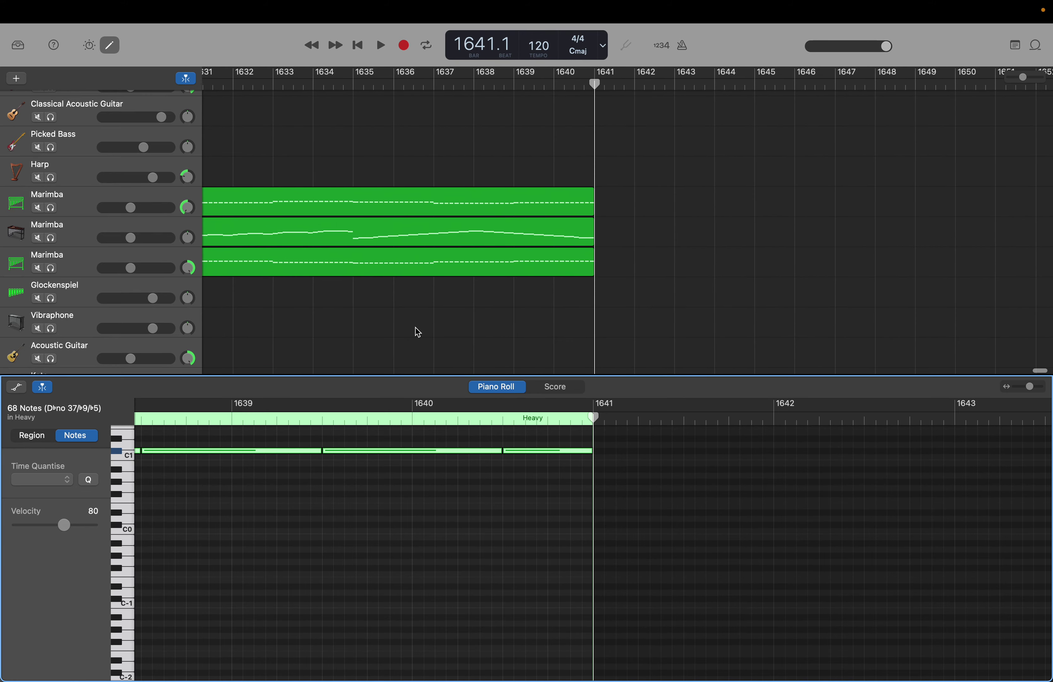
pyautogui.hscroll(4, 417, 332)
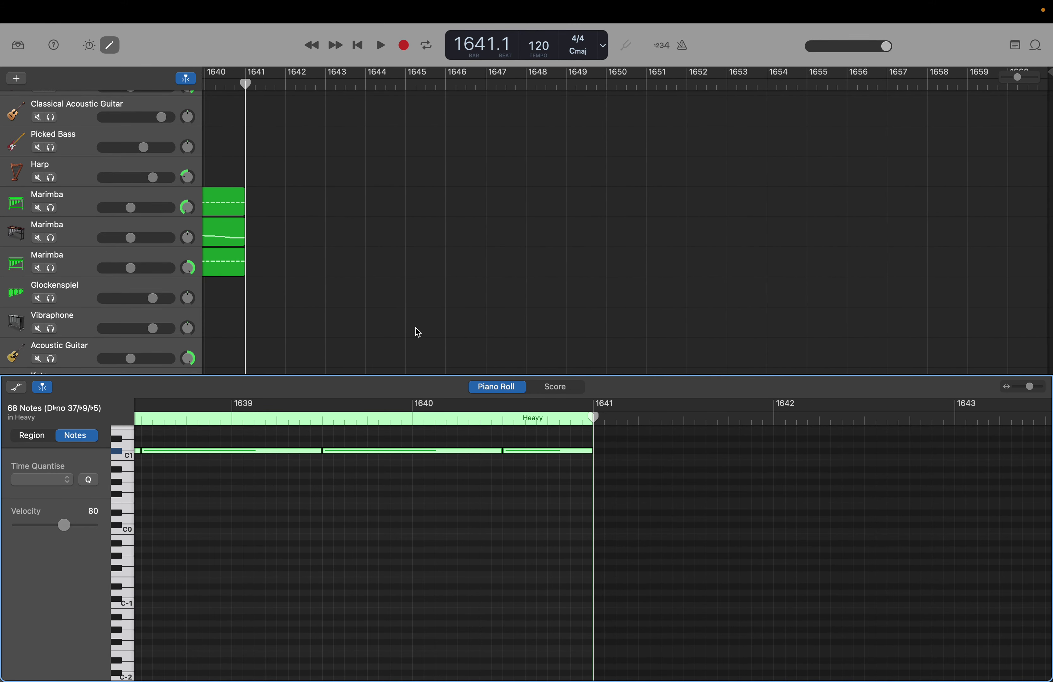
pyautogui.click(273, 209)
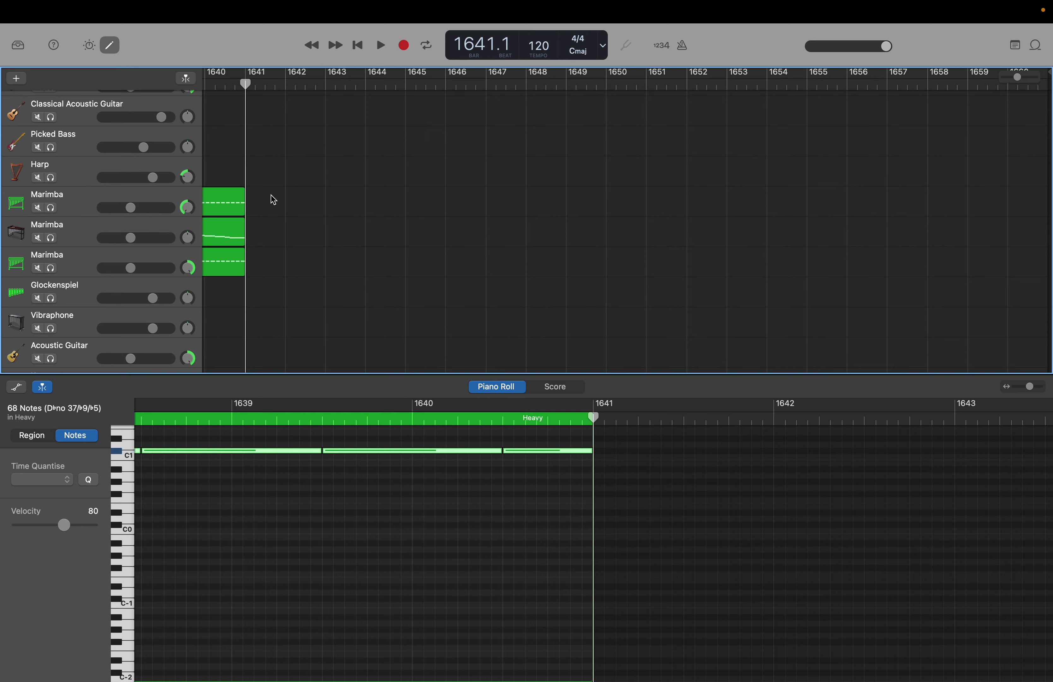
pyautogui.press('Return')
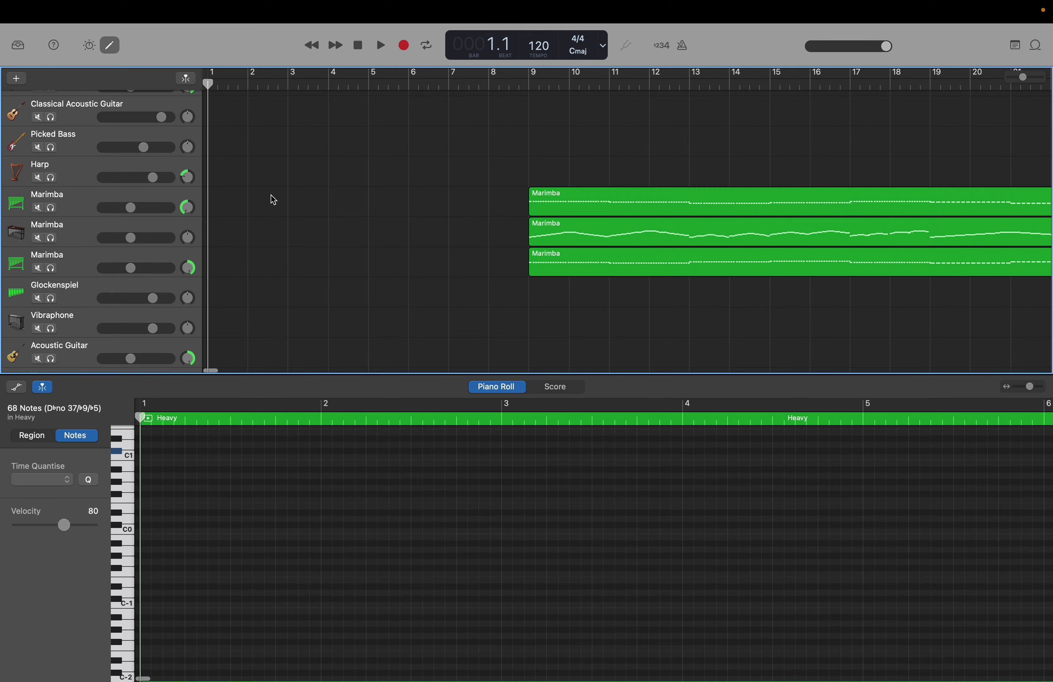